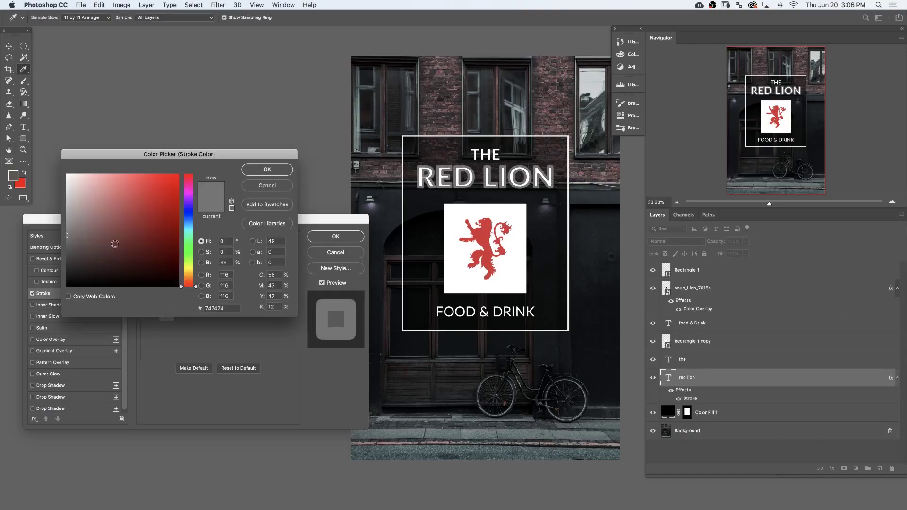
# Preview the outlined title by sampling the lion's red for the outline and fading RED LION's fill.
pyautogui.click(489, 235)
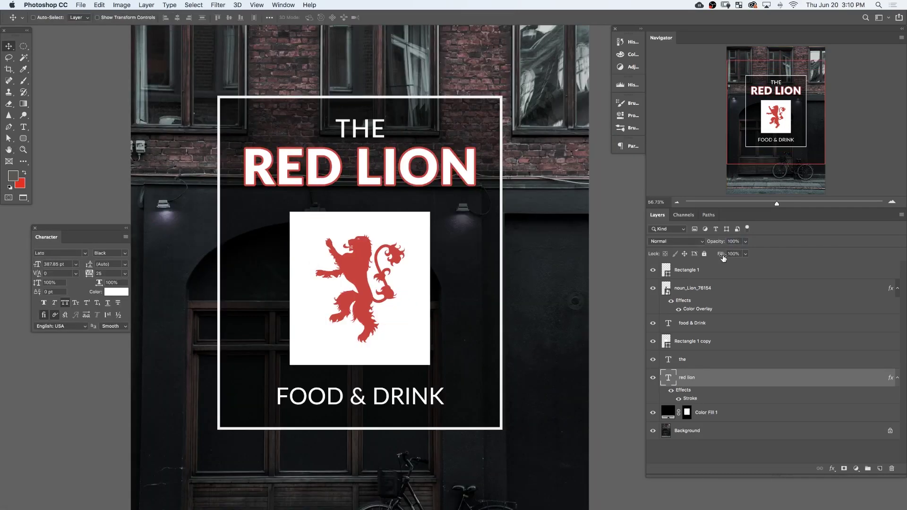
pyautogui.moveTo(722, 254); pyautogui.dragTo(660, 259)
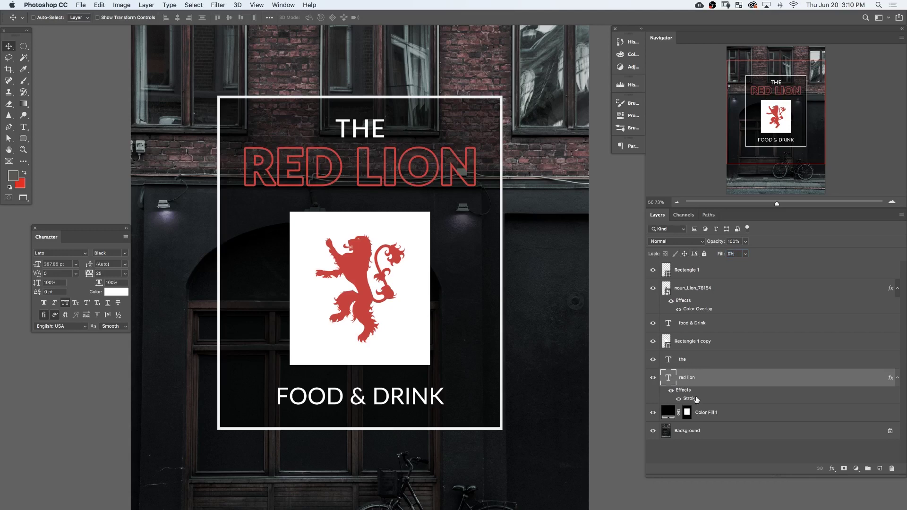
pyautogui.doubleClick(691, 399)
pyautogui.click(149, 369)
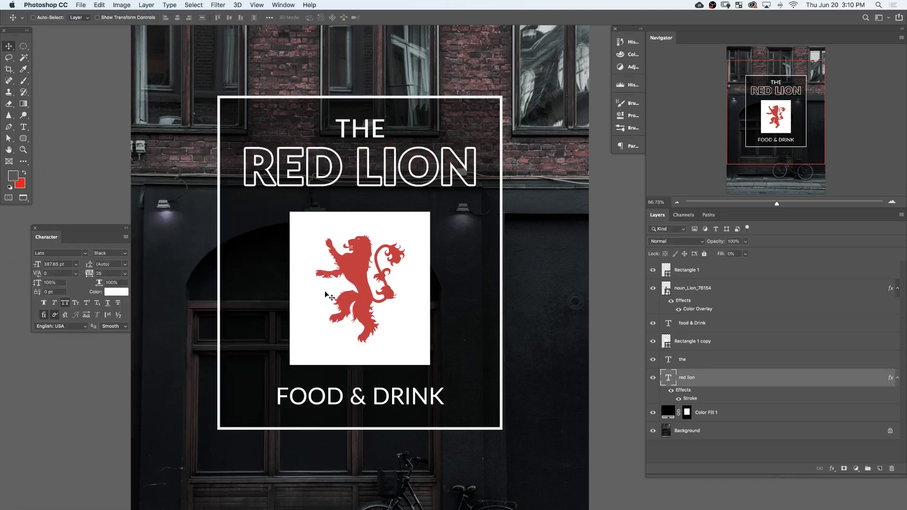
pyautogui.press('super+0')
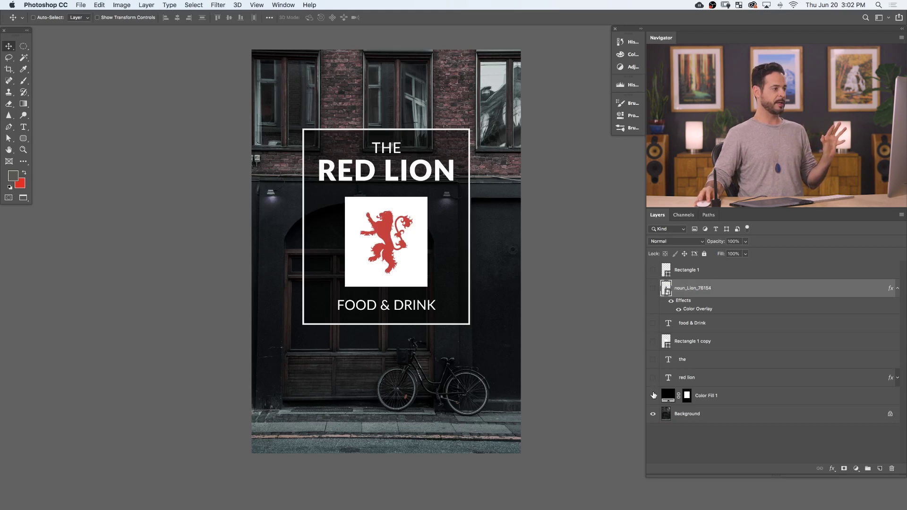
# Toggle the dark Color Fill 1 backing panel off and on to compare, leaving it visible.
pyautogui.click(654, 395)
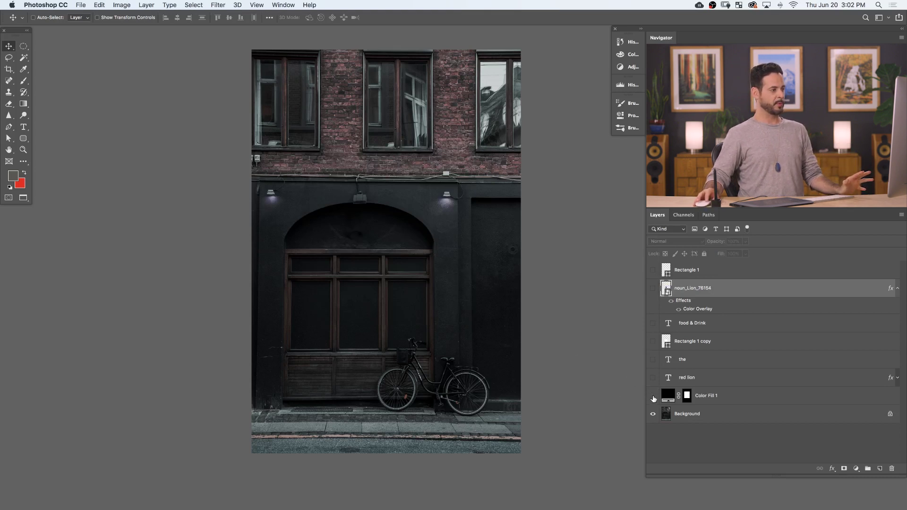
pyautogui.click(654, 397)
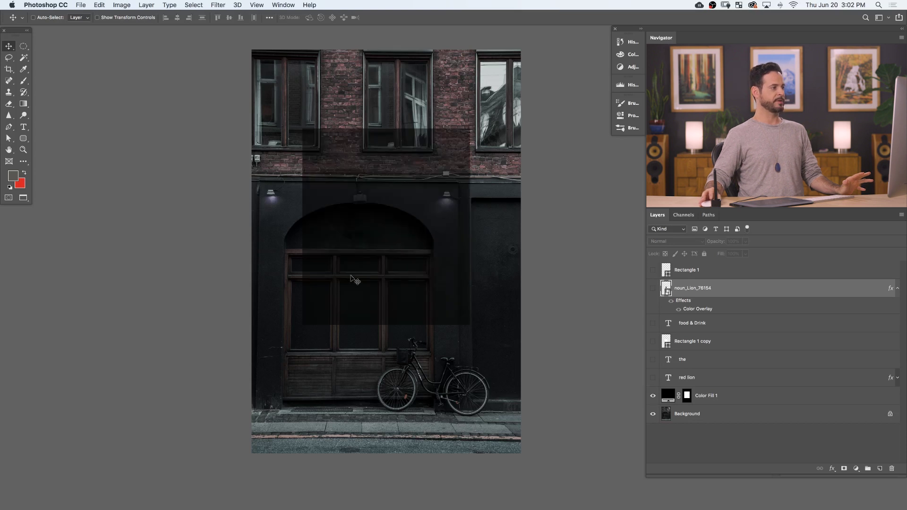
pyautogui.click(721, 398)
pyautogui.click(653, 398)
pyautogui.click(653, 398)
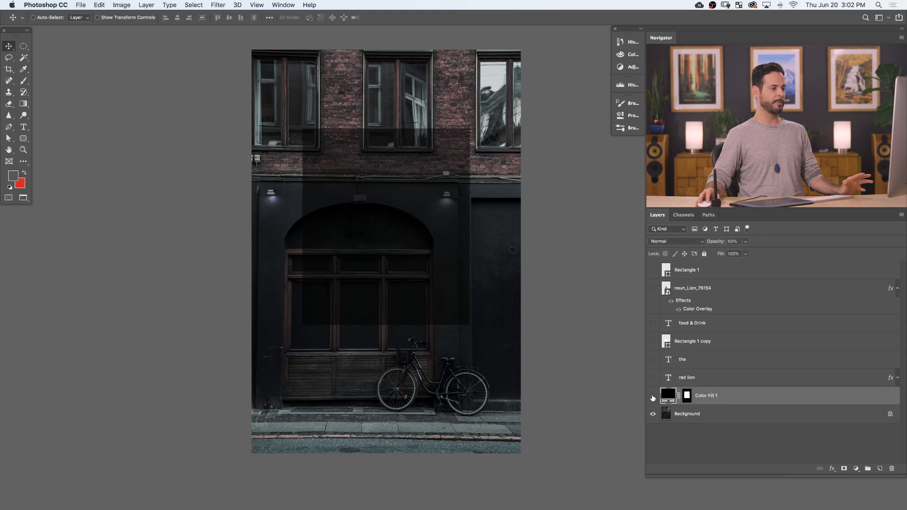
pyautogui.click(653, 398)
pyautogui.click(653, 397)
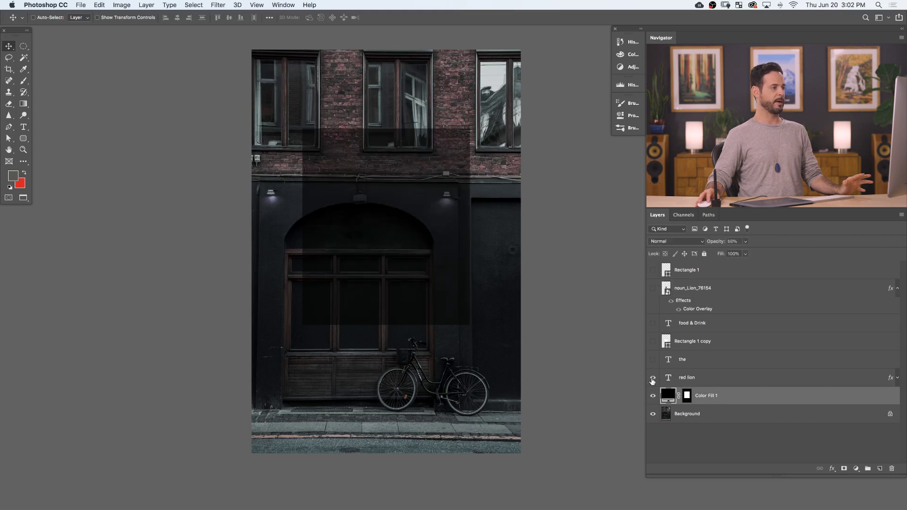
# Show RED LION, the white square, FOOD & DRINK, the lion icon with its red overlay, and the white frame.
pyautogui.click(653, 378)
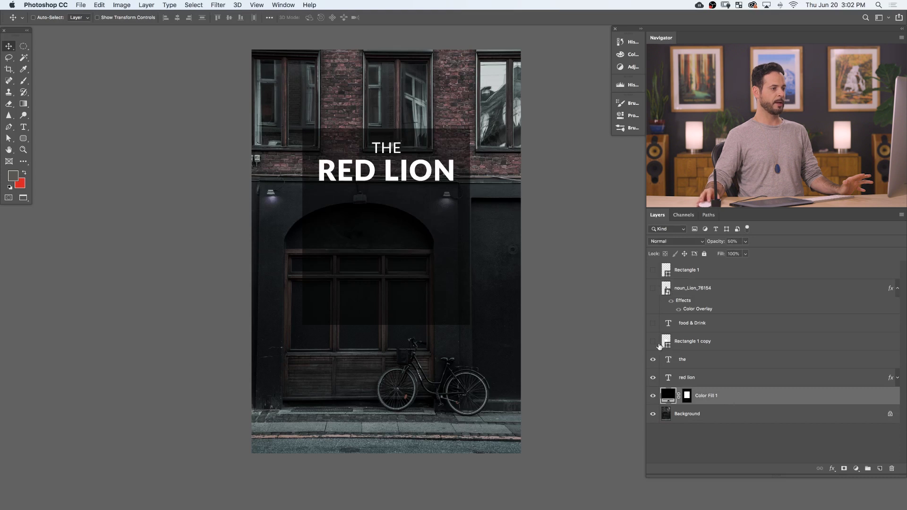
pyautogui.click(653, 341)
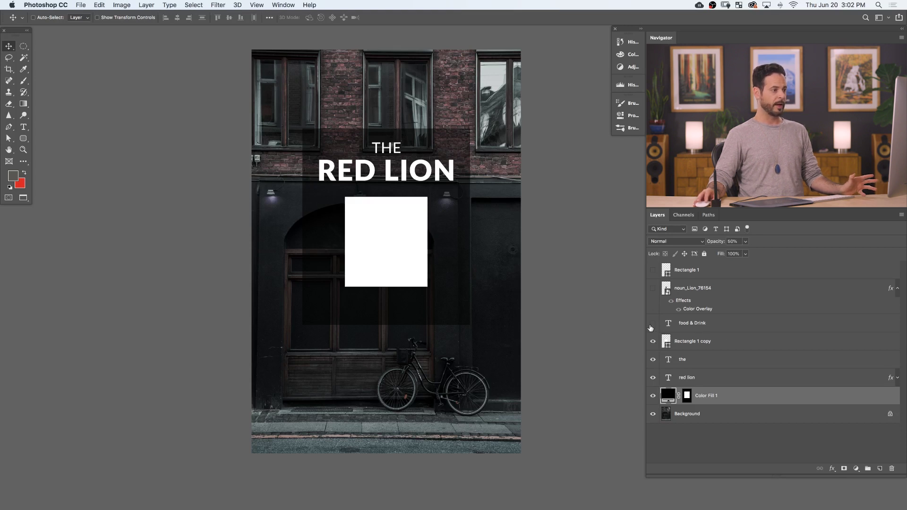
pyautogui.click(653, 324)
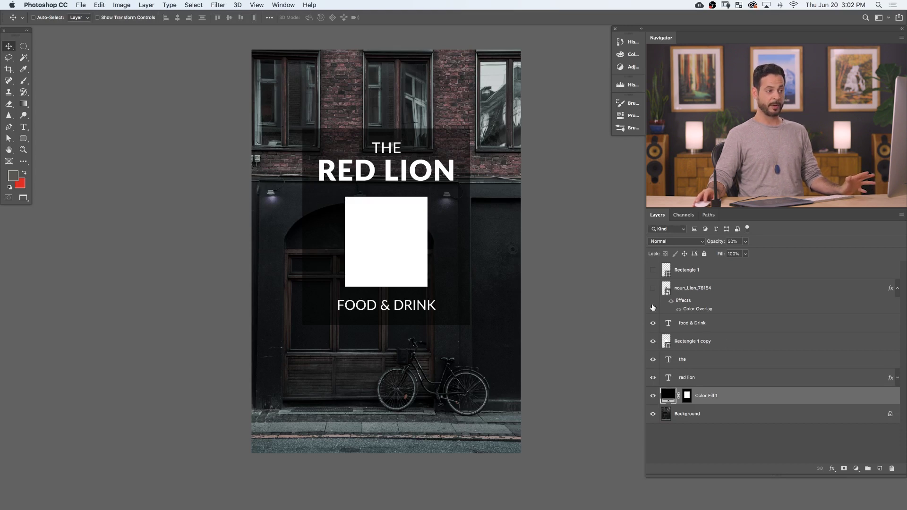
pyautogui.click(652, 289)
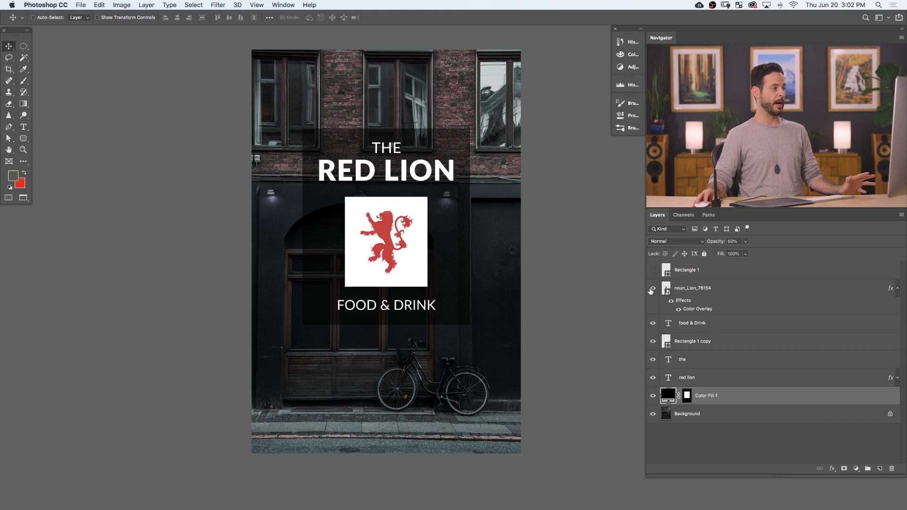
pyautogui.click(680, 311)
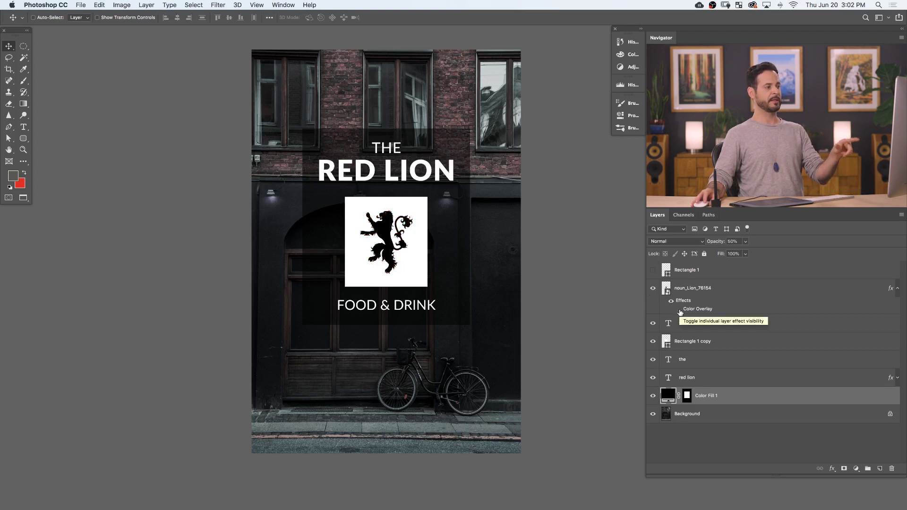
pyautogui.click(679, 310)
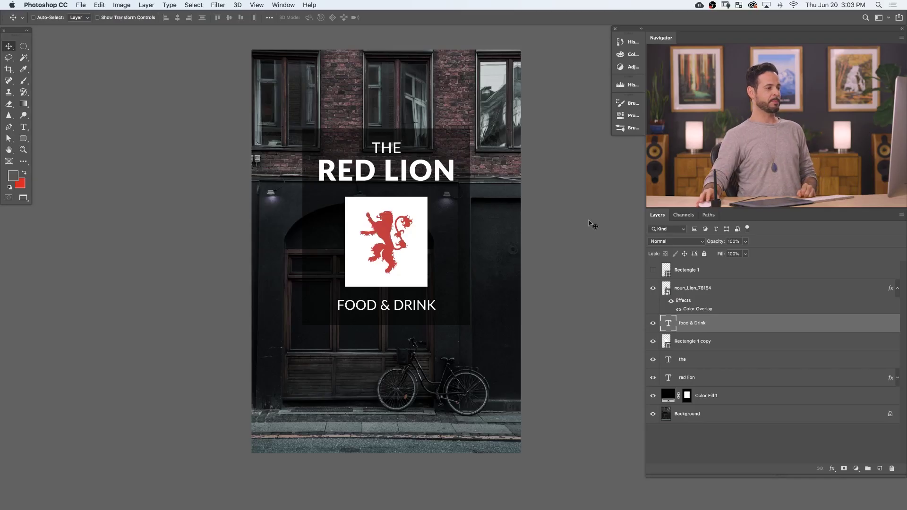
pyautogui.click(653, 270)
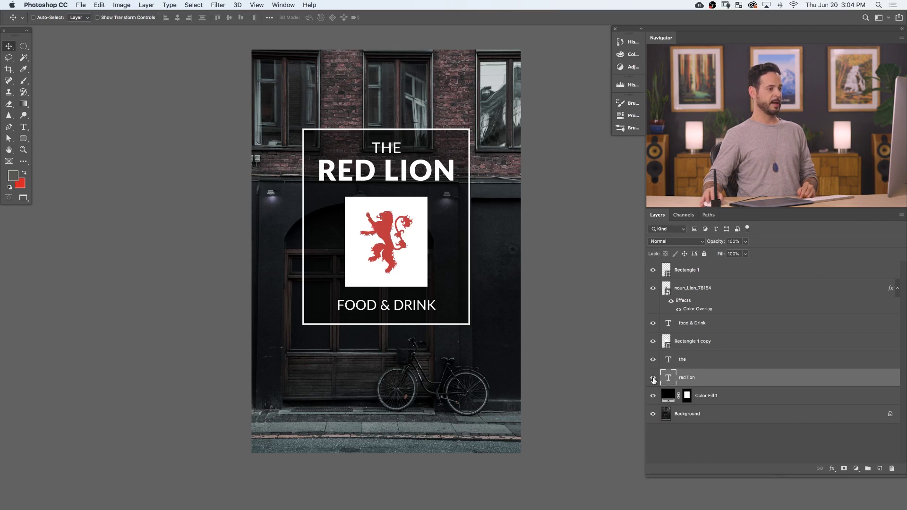
pyautogui.click(653, 378)
pyautogui.click(654, 379)
pyautogui.click(653, 379)
pyautogui.click(654, 379)
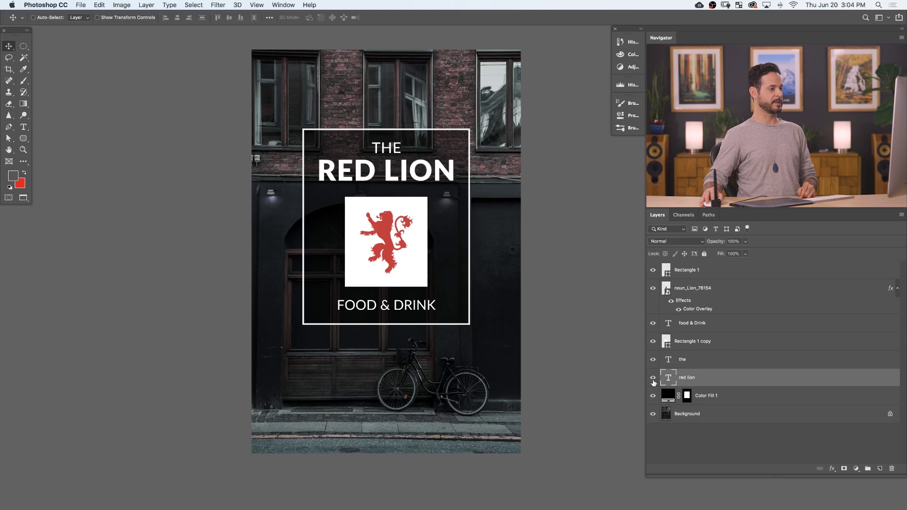
pyautogui.click(688, 363)
pyautogui.click(708, 378)
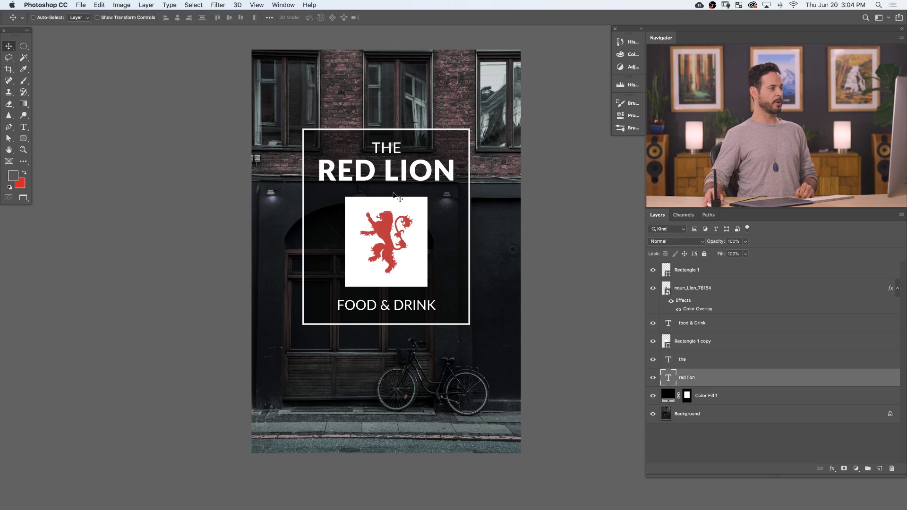
pyautogui.doubleClick(732, 382)
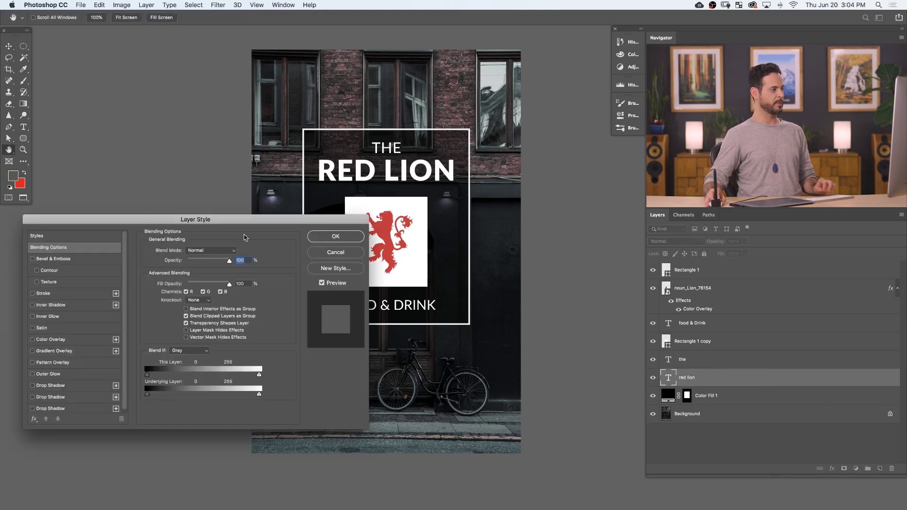
# Give RED LION a 32 px Stroke in Blending Options, coloured d73535 sampled from the lion.
pyautogui.press('Return')
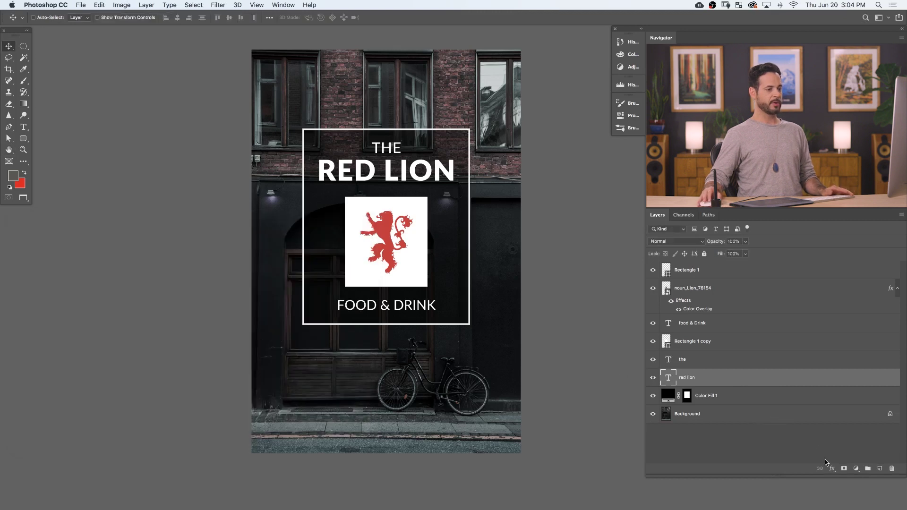
pyautogui.click(833, 469)
pyautogui.click(841, 478)
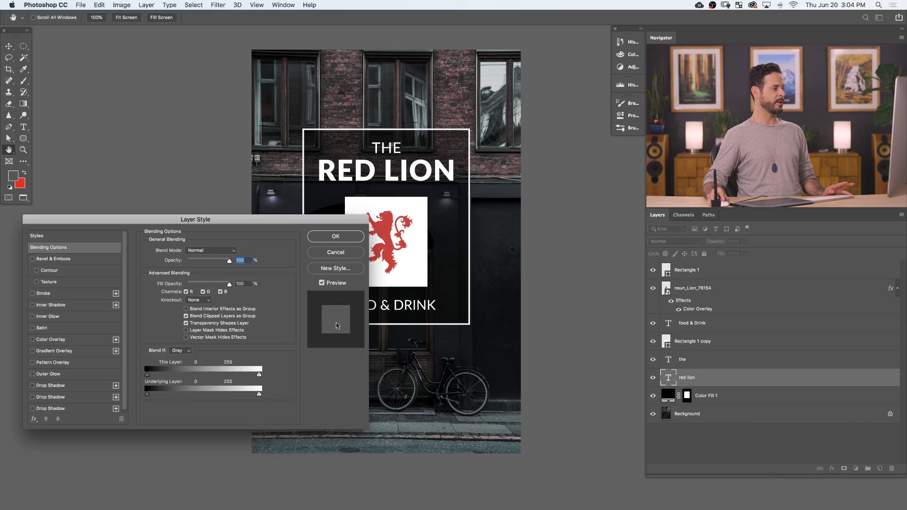
pyautogui.moveTo(367, 309); pyautogui.dragTo(465, 316)
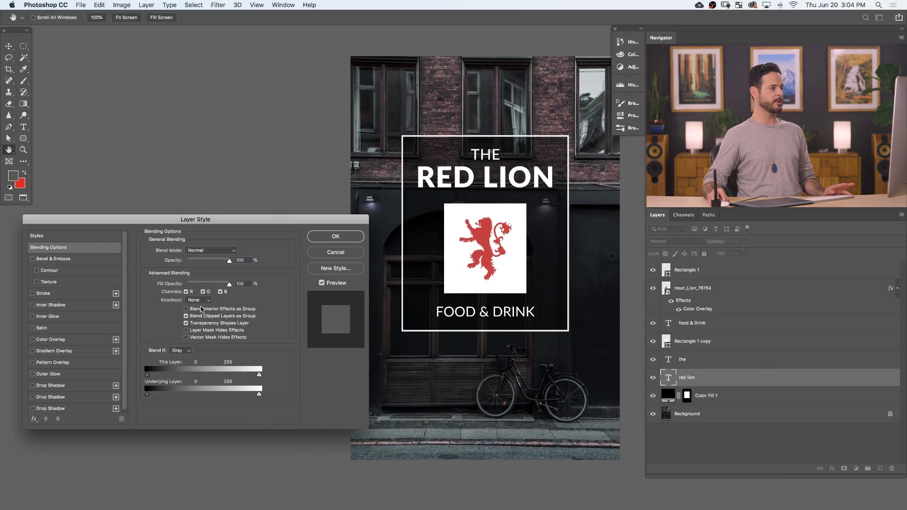
pyautogui.click(42, 294)
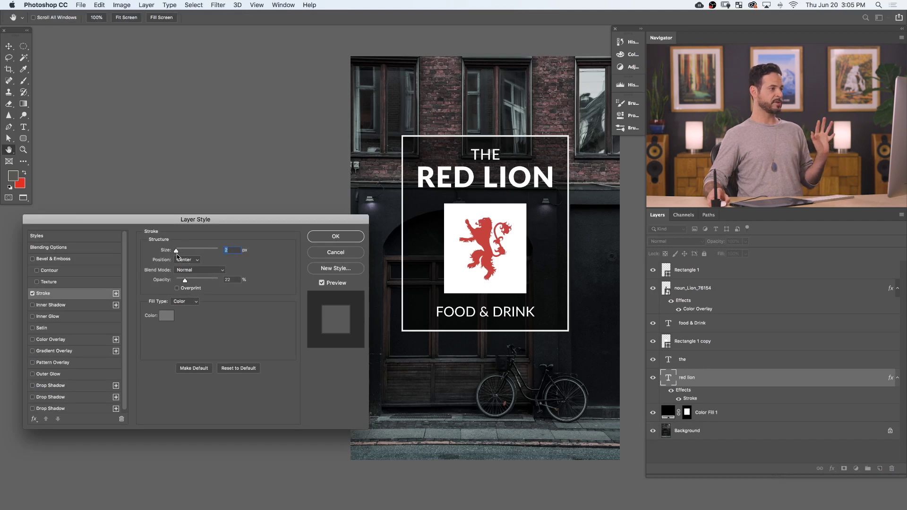
pyautogui.moveTo(176, 251)
pyautogui.mouseDown()
pyautogui.moveTo(208, 280)
pyautogui.moveTo(231, 280)
pyautogui.mouseUp()
pyautogui.click(167, 317)
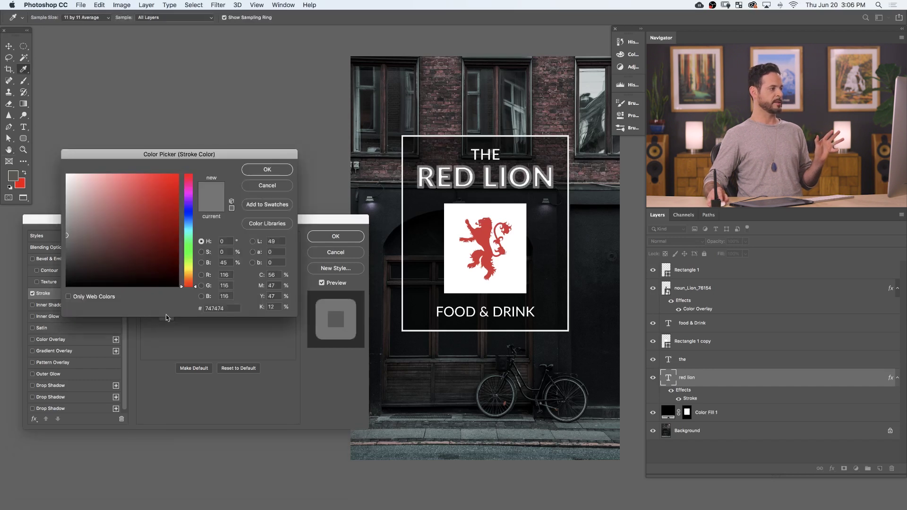
pyautogui.click(488, 235)
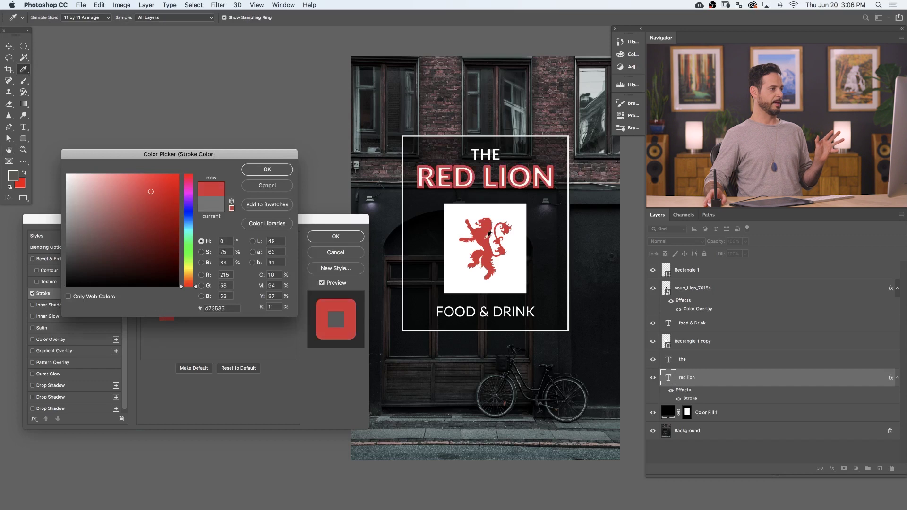
pyautogui.click(265, 170)
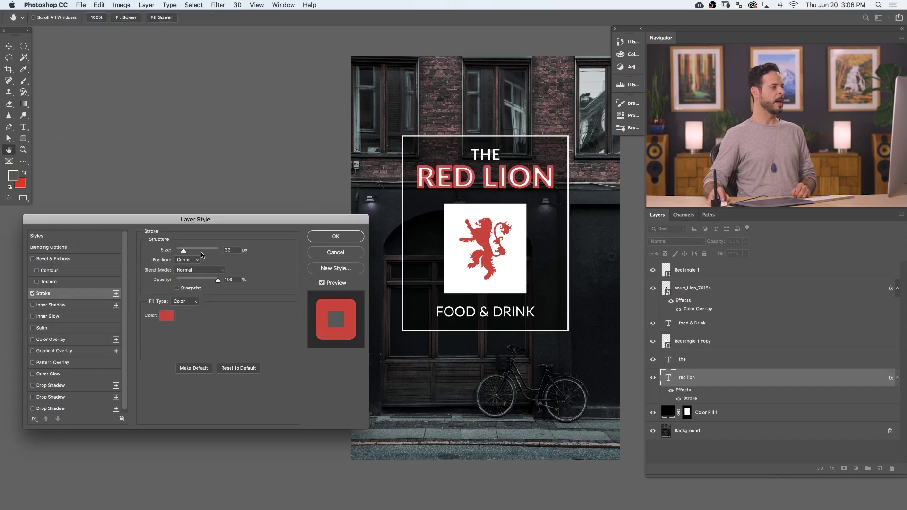
# Set the RED LION stroke to 21 px and compare Inside, Outside and Center, settling on Outside.
pyautogui.moveTo(187, 250); pyautogui.dragTo(183, 252)
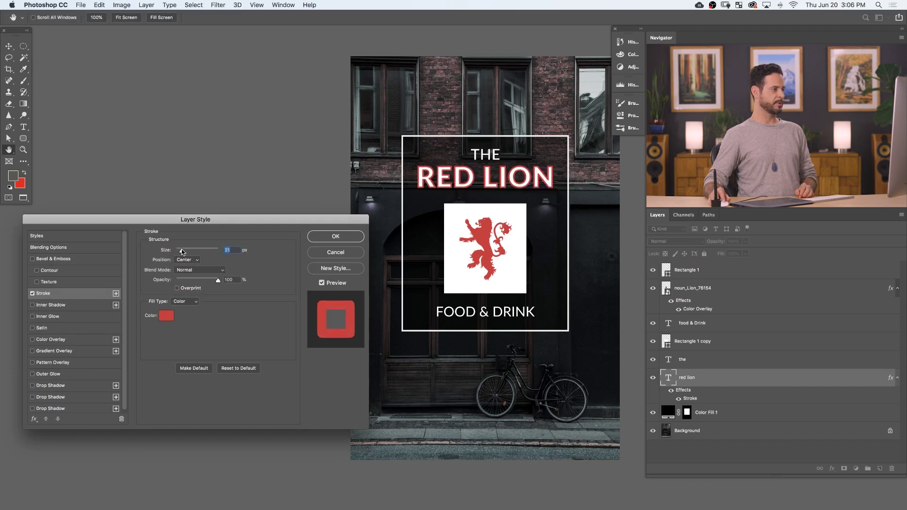
pyautogui.click(199, 263)
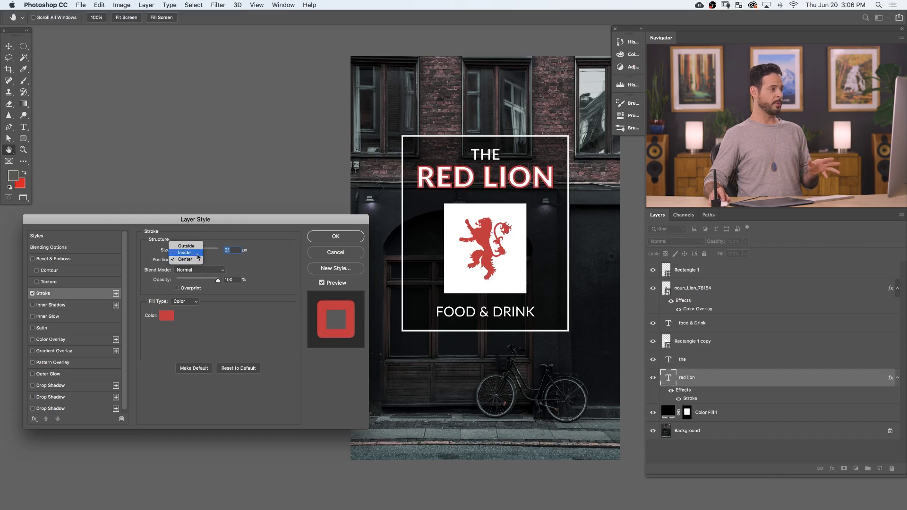
pyautogui.click(419, 185)
pyautogui.moveTo(419, 185); pyautogui.dragTo(490, 163)
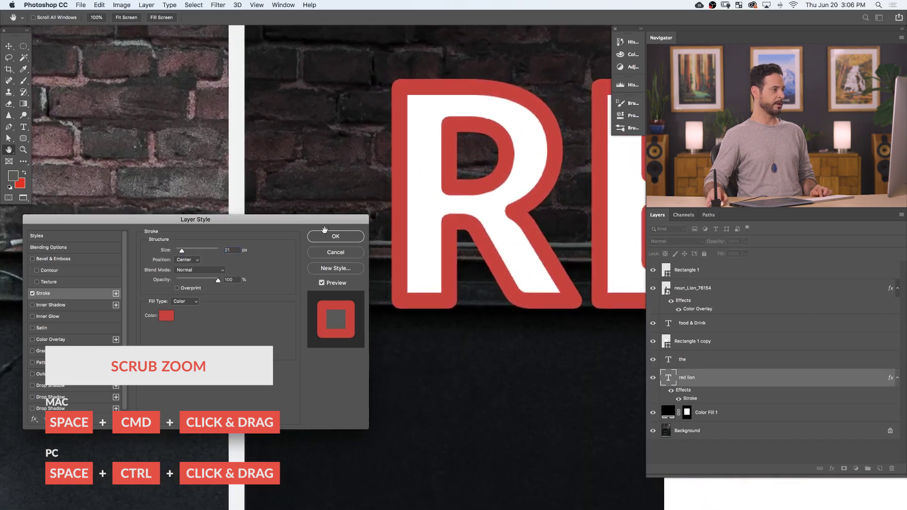
pyautogui.click(191, 259)
pyautogui.click(191, 254)
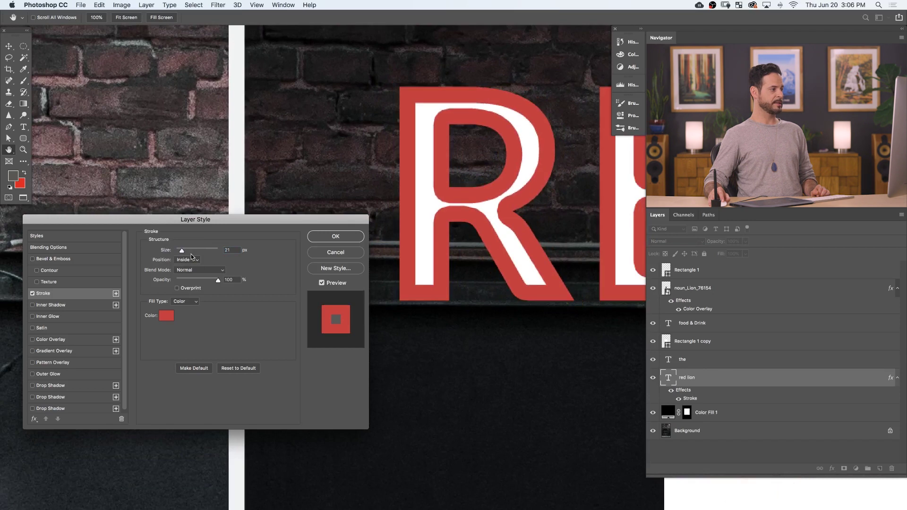
pyautogui.click(193, 260)
pyautogui.click(192, 255)
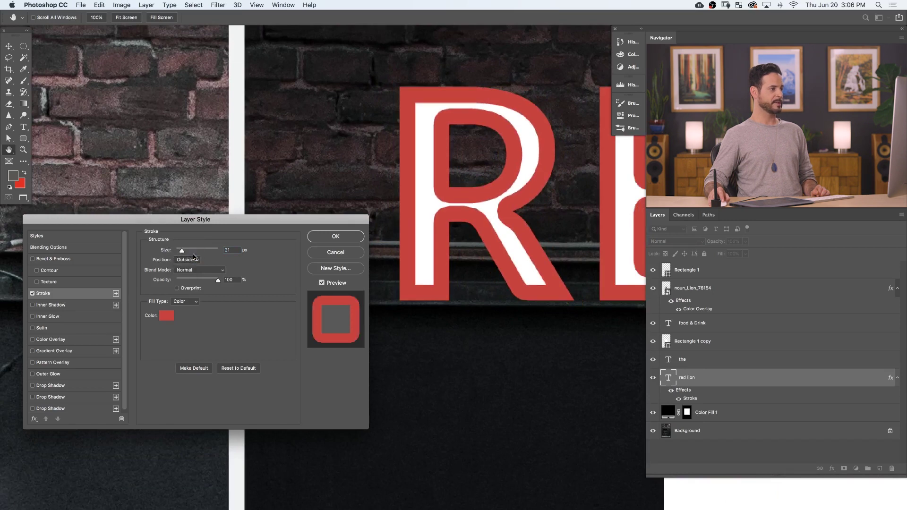
pyautogui.click(192, 265)
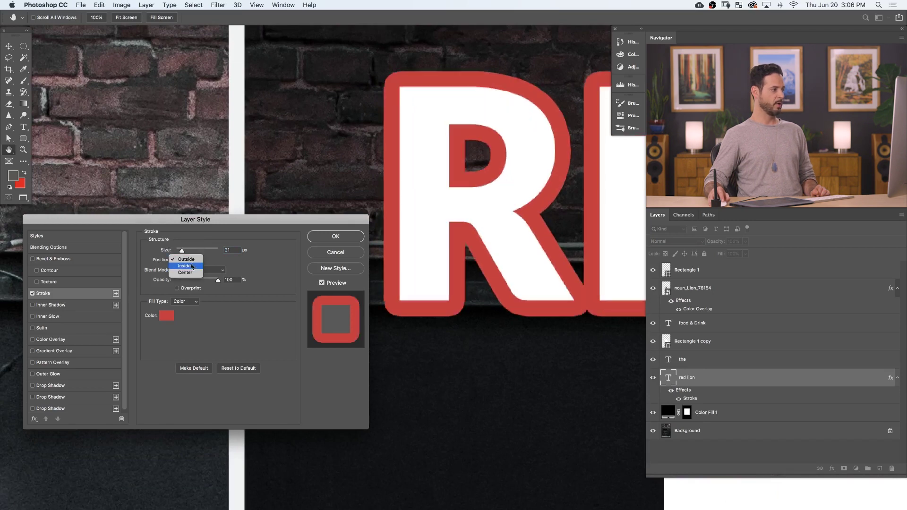
pyautogui.click(192, 272)
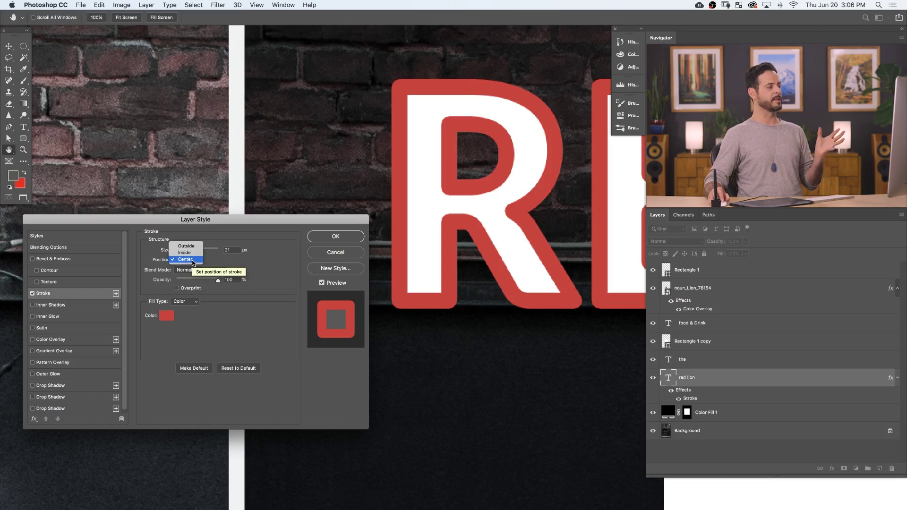
pyautogui.click(195, 246)
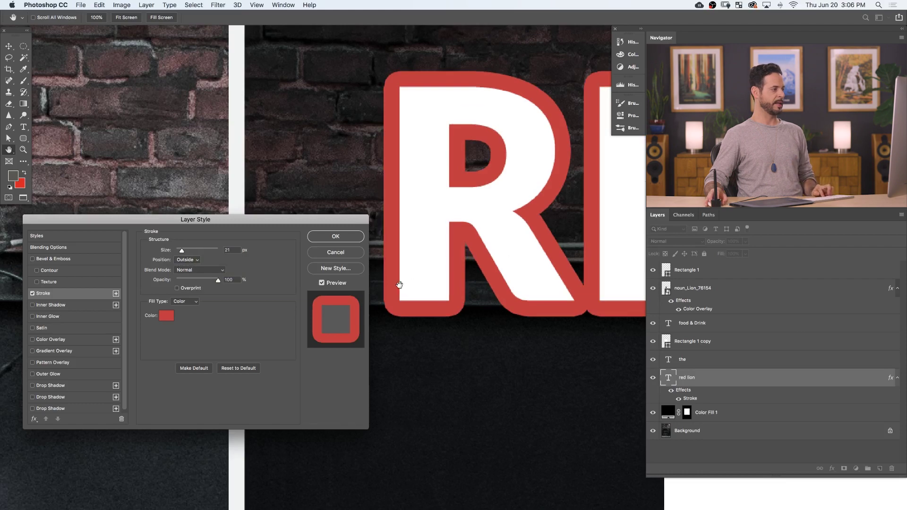
pyautogui.keyDown('alt'); pyautogui.keyDown('super'); pyautogui.click(426, 283); pyautogui.keyUp('super'); pyautogui.keyUp('alt')
pyautogui.moveTo(426, 283); pyautogui.dragTo(345, 260)
pyautogui.moveTo(245, 221); pyautogui.dragTo(226, 278)
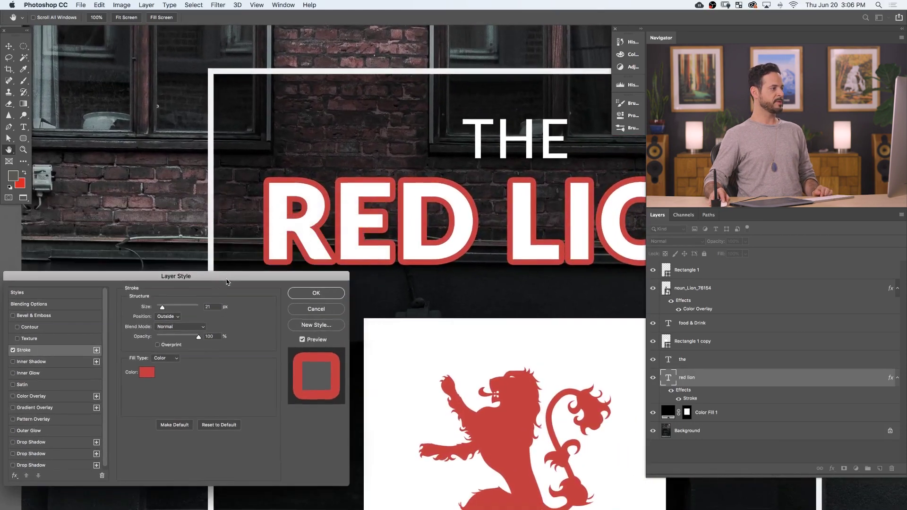
pyautogui.click(175, 325)
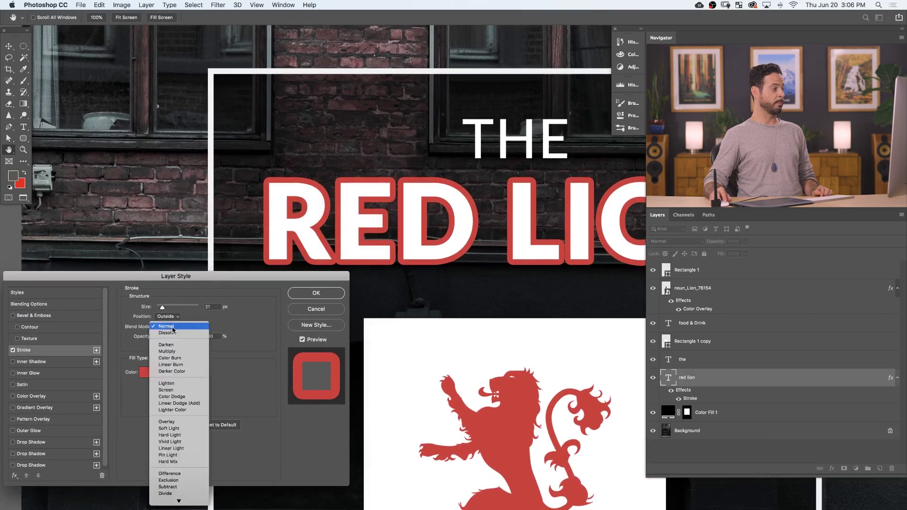
pyautogui.click(175, 344)
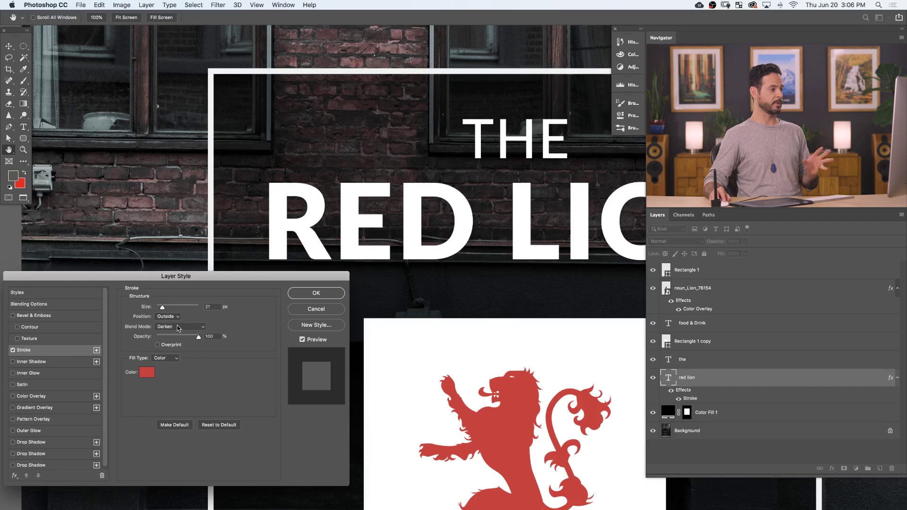
pyautogui.click(179, 328)
pyautogui.click(176, 403)
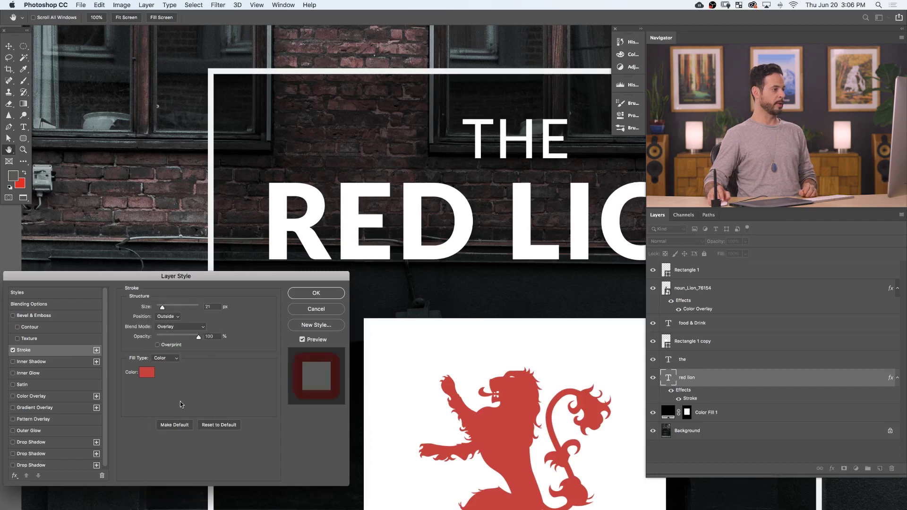
pyautogui.hscroll(5, 235, 194)
pyautogui.moveTo(236, 194)
pyautogui.mouseDown()
pyautogui.moveTo(297, 174)
pyautogui.moveTo(219, 191)
pyautogui.mouseUp()
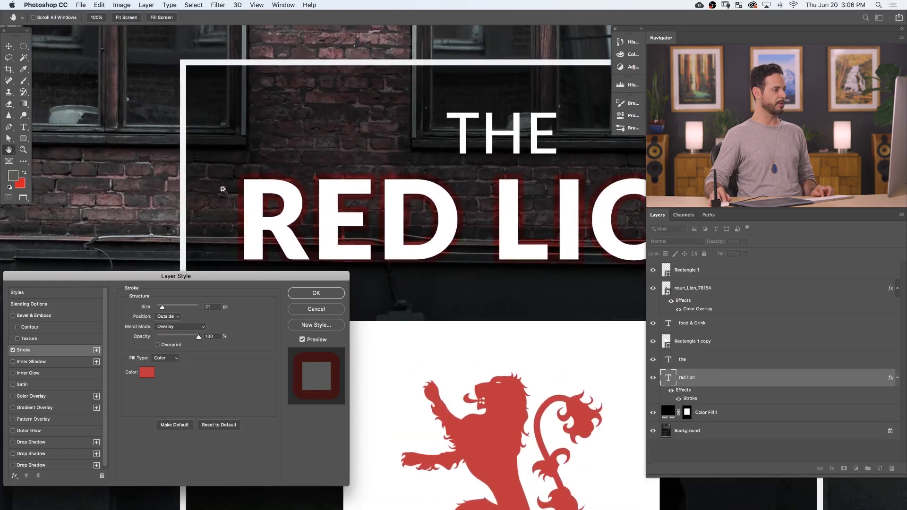
pyautogui.click(202, 327)
pyautogui.click(186, 230)
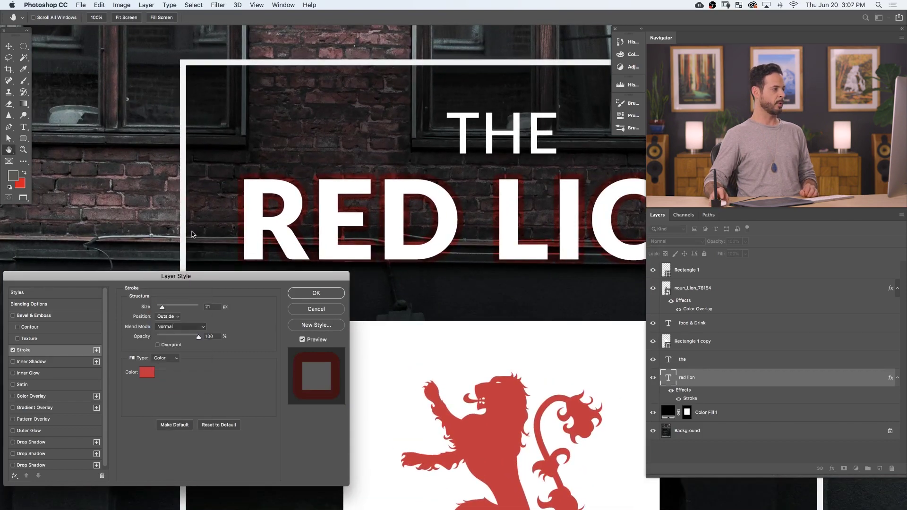
pyautogui.moveTo(199, 340)
pyautogui.mouseDown()
pyautogui.moveTo(180, 338)
pyautogui.moveTo(198, 337)
pyautogui.mouseUp()
pyautogui.doubleClick(209, 336)
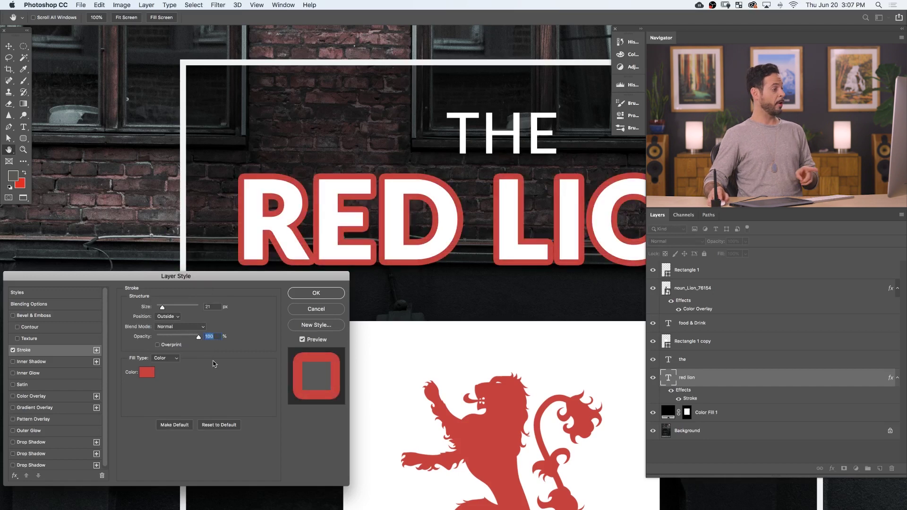
pyautogui.click(154, 362)
# Switch the RED LION stroke fill to a gradient using the Violet, Green, Orange preset.
pyautogui.click(167, 366)
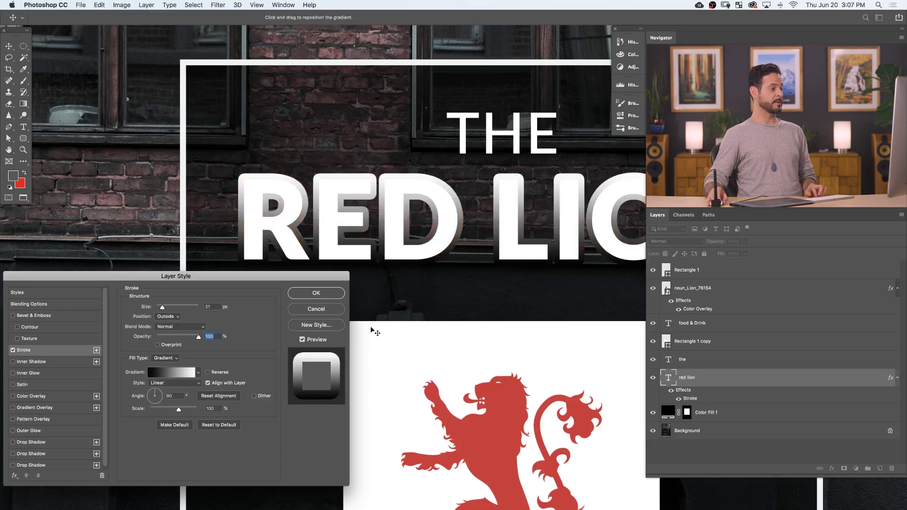
pyautogui.press('super+minus')
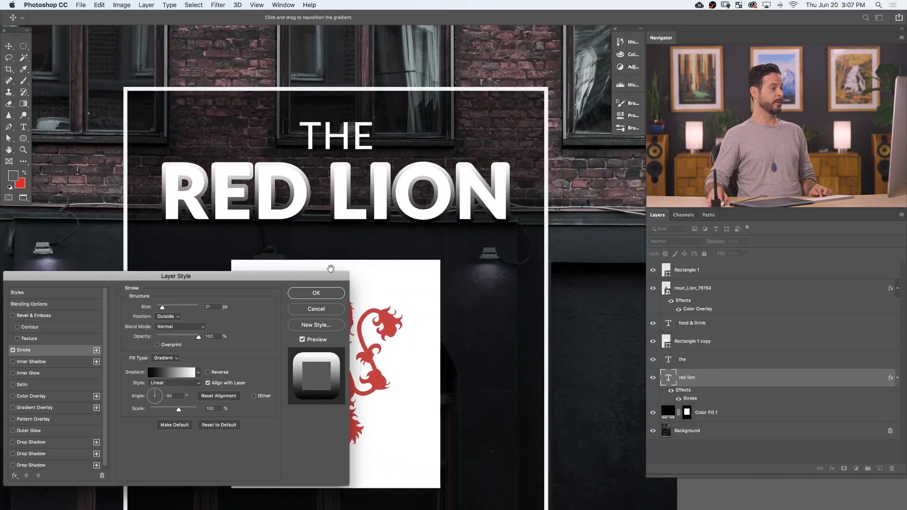
pyautogui.moveTo(327, 270); pyautogui.dragTo(382, 264)
pyautogui.click(174, 373)
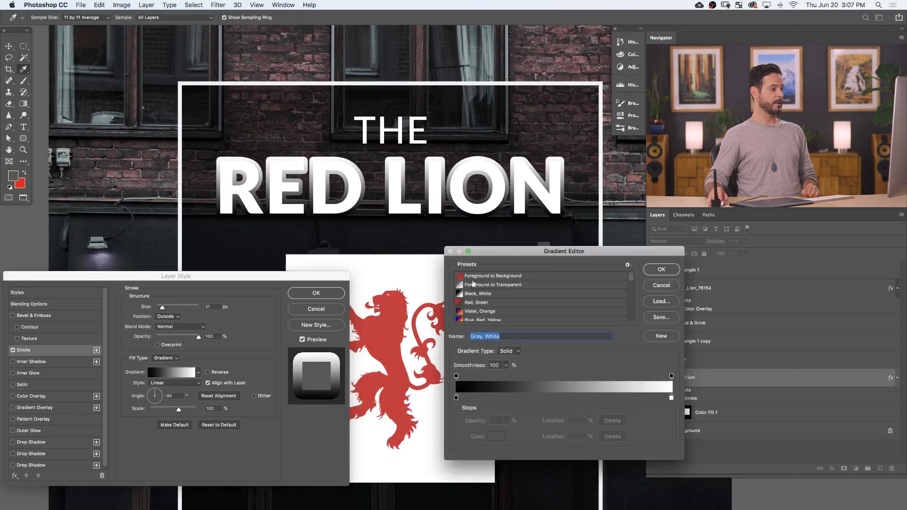
pyautogui.moveTo(505, 255); pyautogui.dragTo(452, 260)
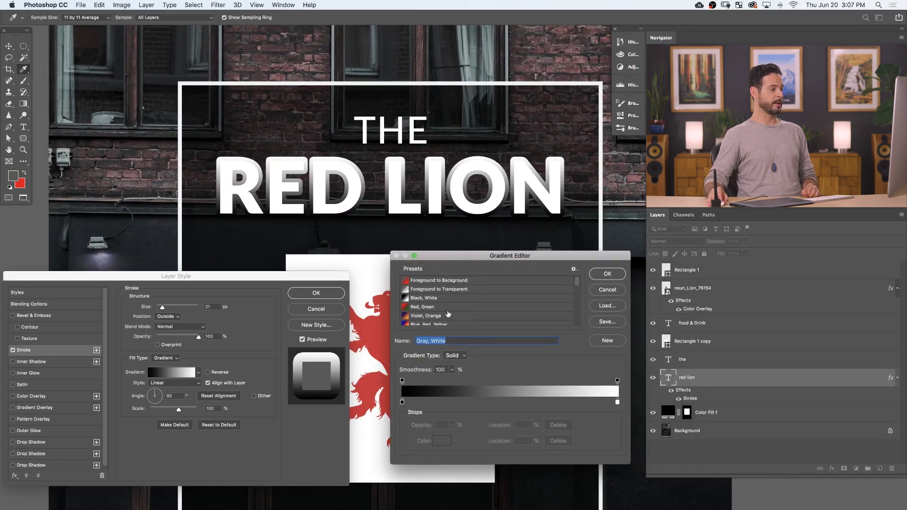
pyautogui.click(433, 316)
pyautogui.scroll(-2, 433, 316)
pyautogui.click(437, 305)
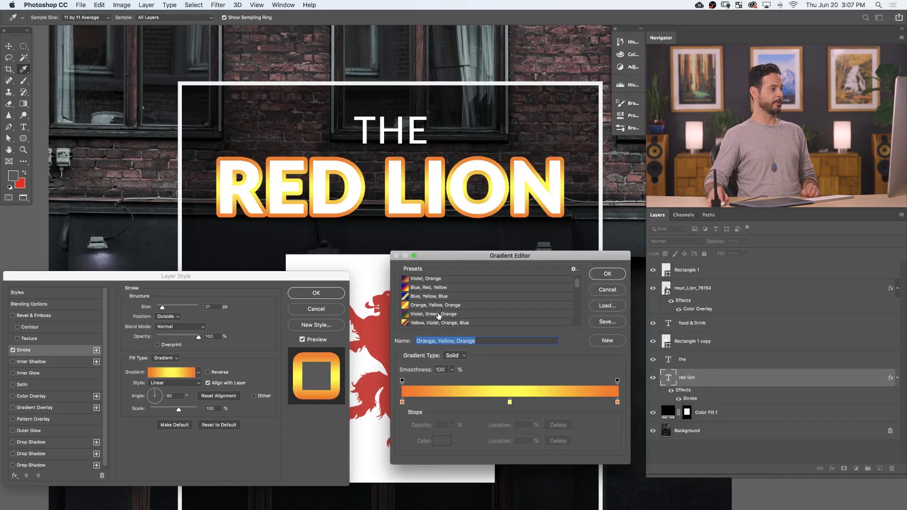
pyautogui.click(439, 315)
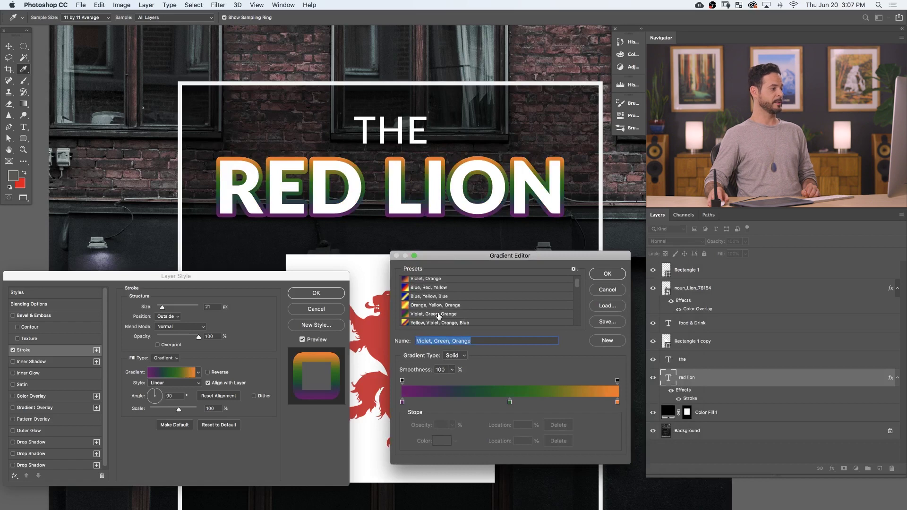
pyautogui.click(607, 274)
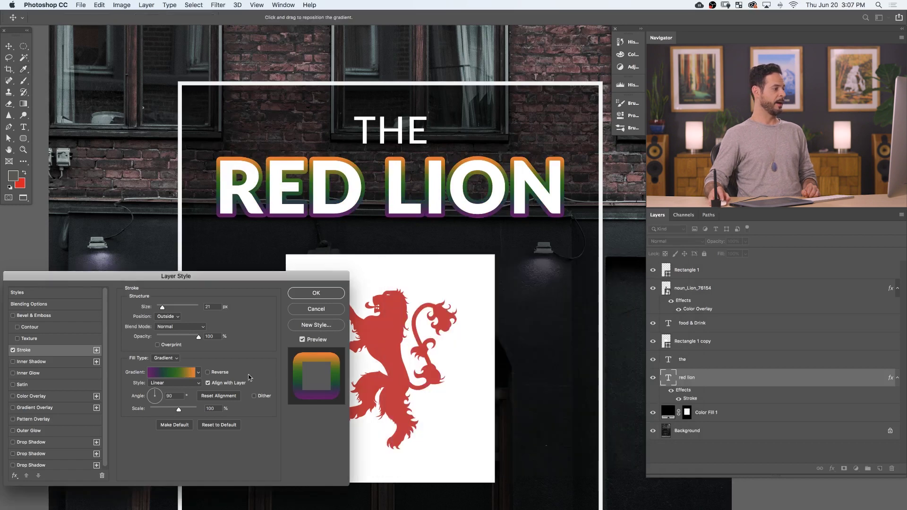
# Make the stroke gradient Radial and raise its Scale to 150%.
pyautogui.click(198, 385)
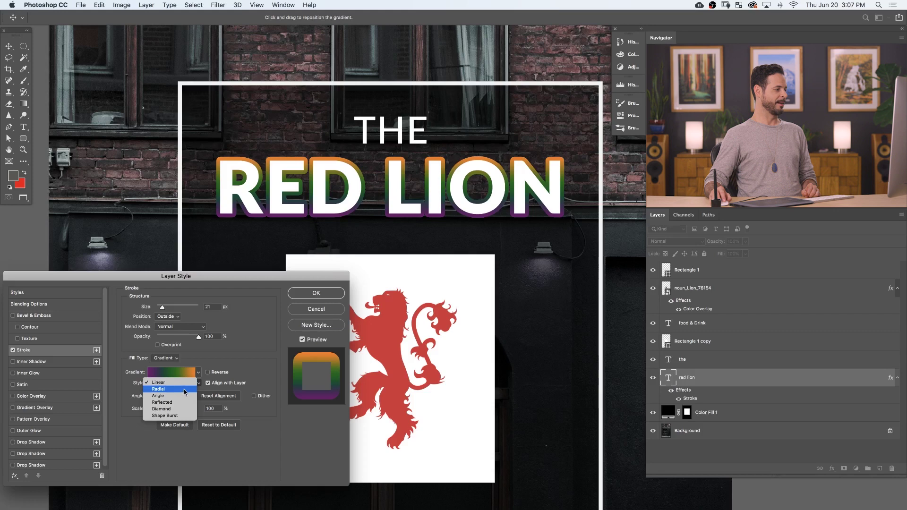
pyautogui.click(185, 392)
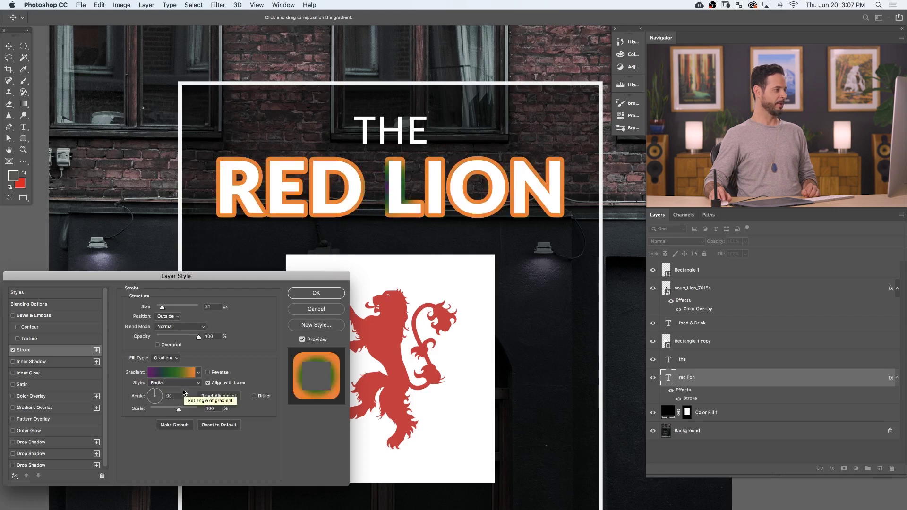
pyautogui.moveTo(176, 409); pyautogui.dragTo(196, 411)
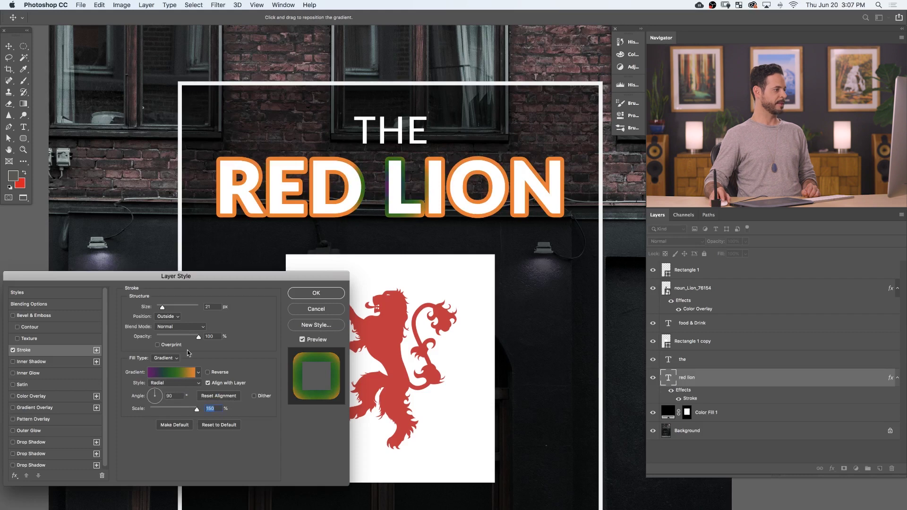
pyautogui.click(171, 356)
# Return the RED LION stroke to a solid red Color fill, apply it, and view the whole poster.
pyautogui.click(171, 351)
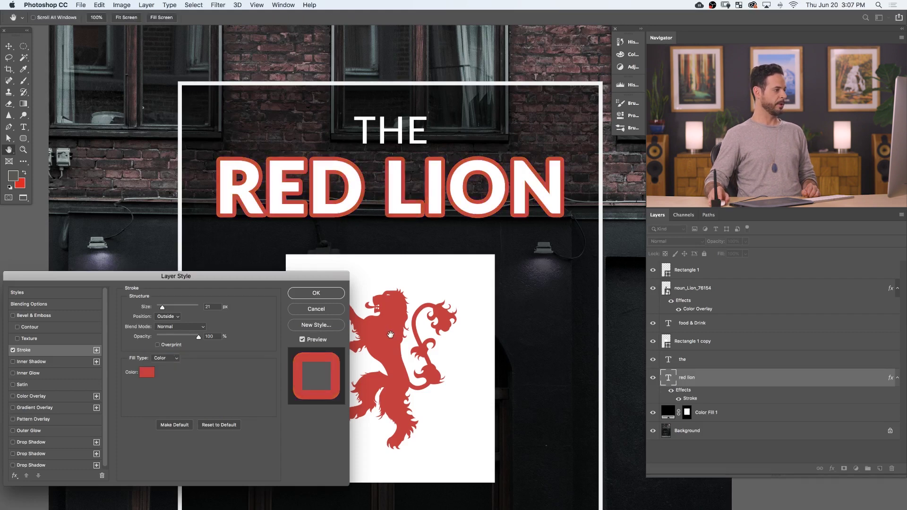
pyautogui.click(329, 296)
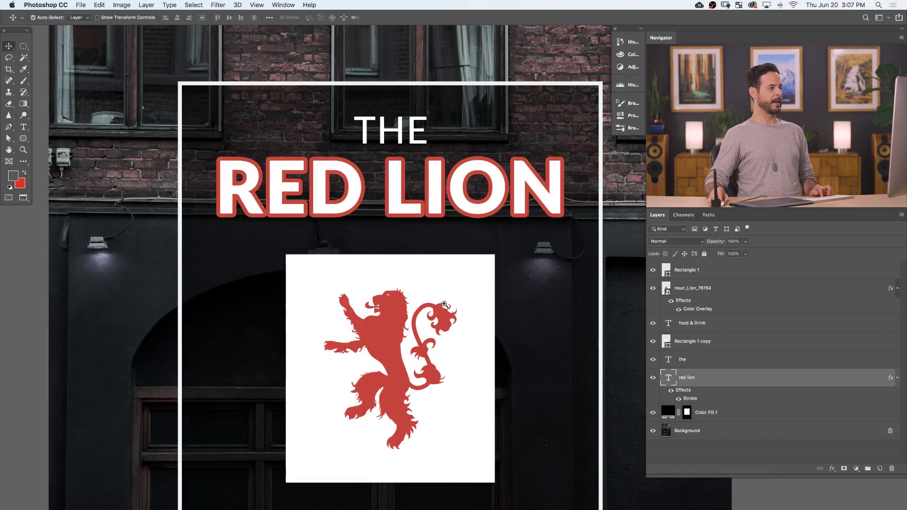
pyautogui.scroll(-1, 429, 323)
pyautogui.moveTo(428, 324); pyautogui.dragTo(394, 271)
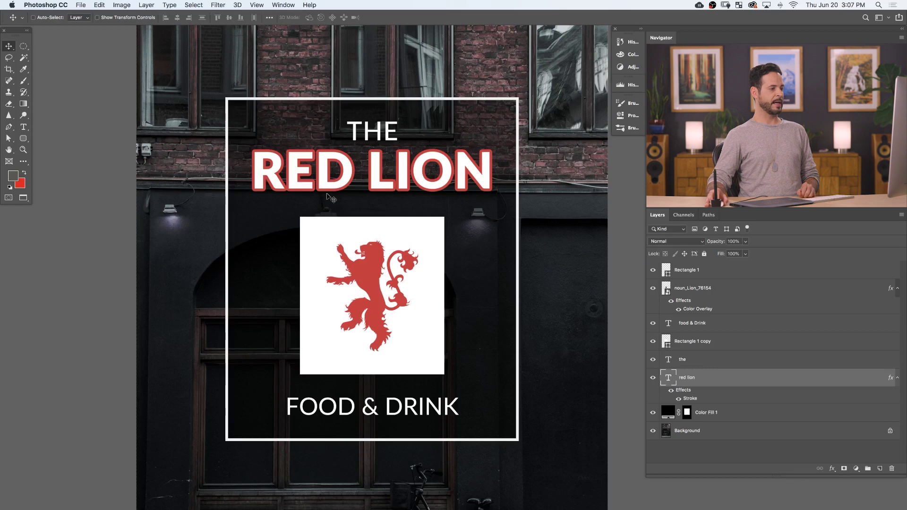
pyautogui.hscroll(-3, 326, 196)
pyautogui.scroll(-2, 326, 196)
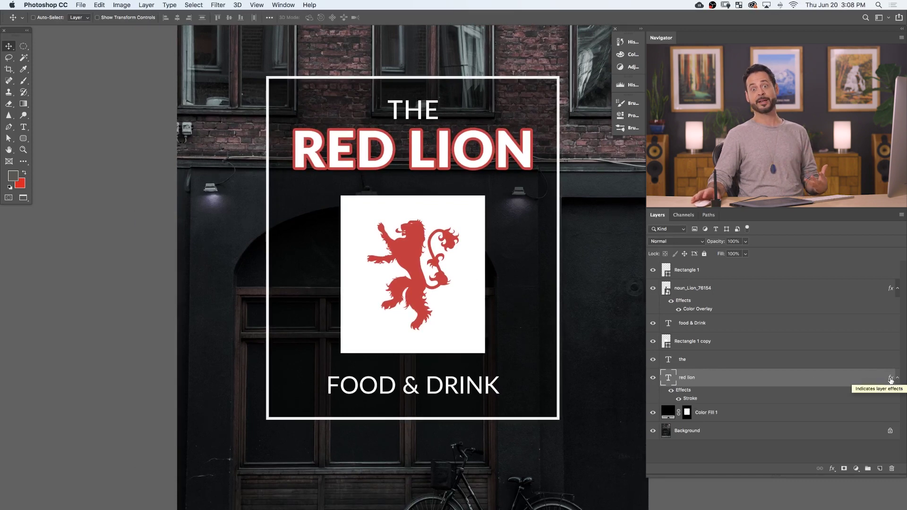
pyautogui.doubleClick(691, 398)
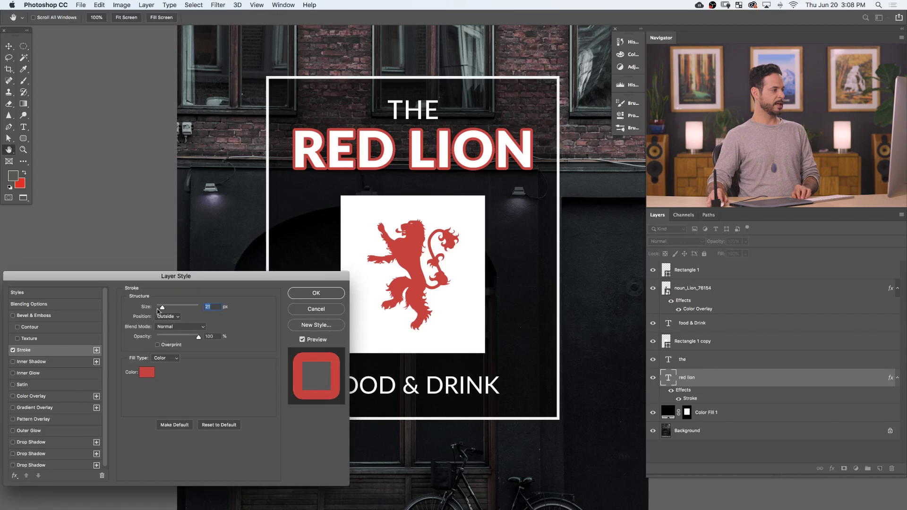
# Thicken the red outside stroke on RED LION, apply it, and zoom in to inspect it.
pyautogui.moveTo(163, 309); pyautogui.dragTo(162, 308)
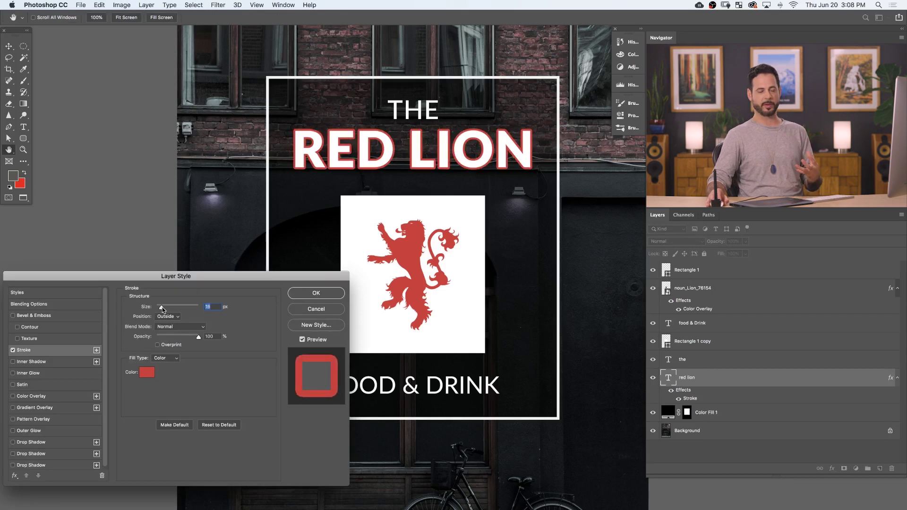
pyautogui.moveTo(161, 309); pyautogui.dragTo(165, 308)
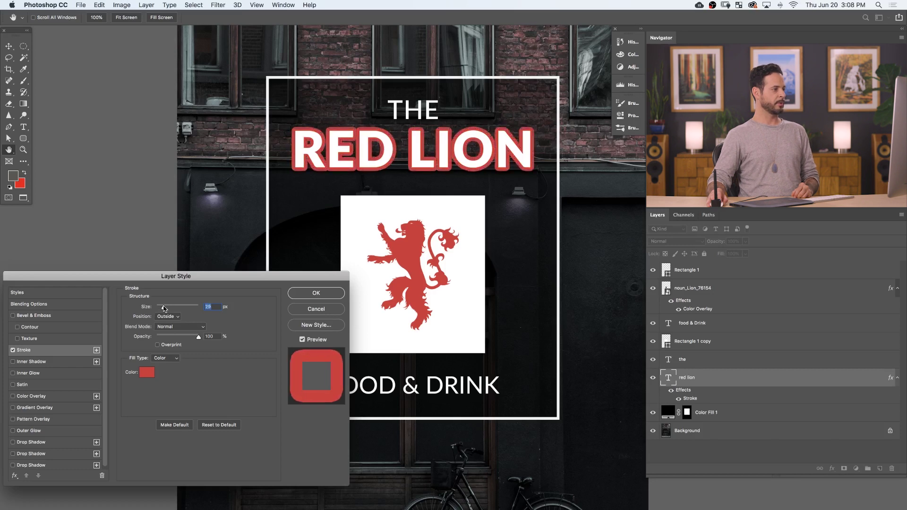
pyautogui.click(294, 298)
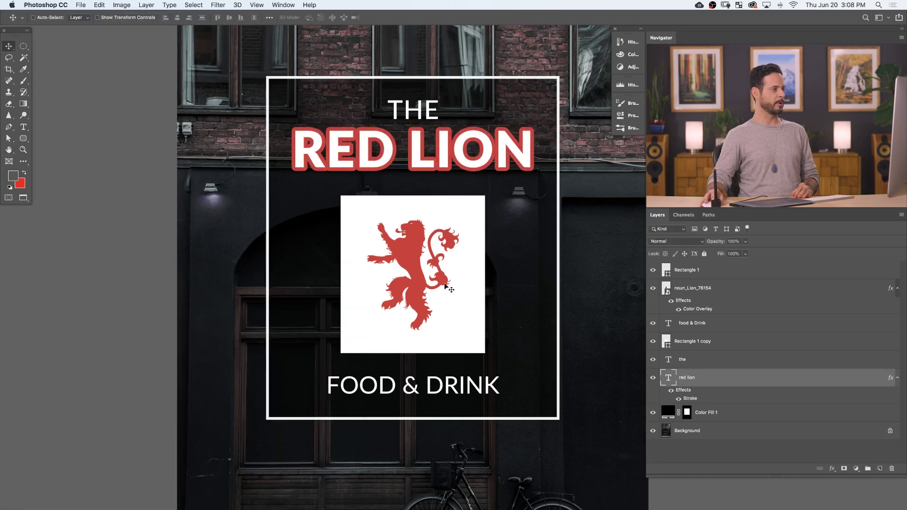
pyautogui.keyDown('super'); pyautogui.click(326, 159); pyautogui.keyUp('super')
pyautogui.keyDown('super'); pyautogui.click(352, 151); pyautogui.keyUp('super')
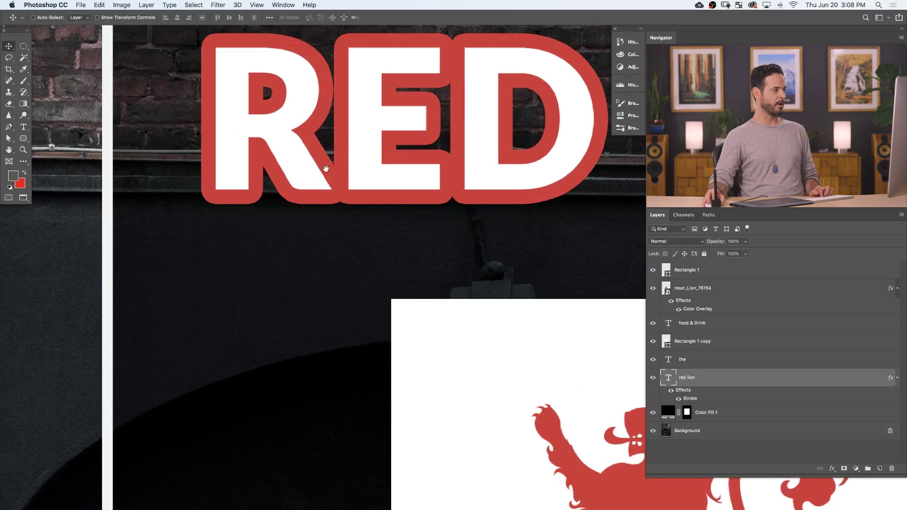
pyautogui.press('super+minus')
pyautogui.press('super+minus')
pyautogui.press('super+minus')
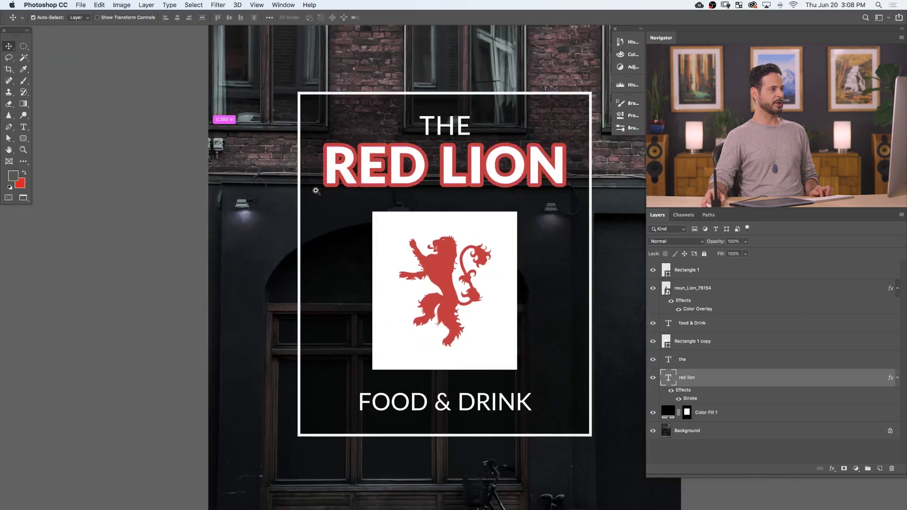
pyautogui.scroll(3, 353, 204)
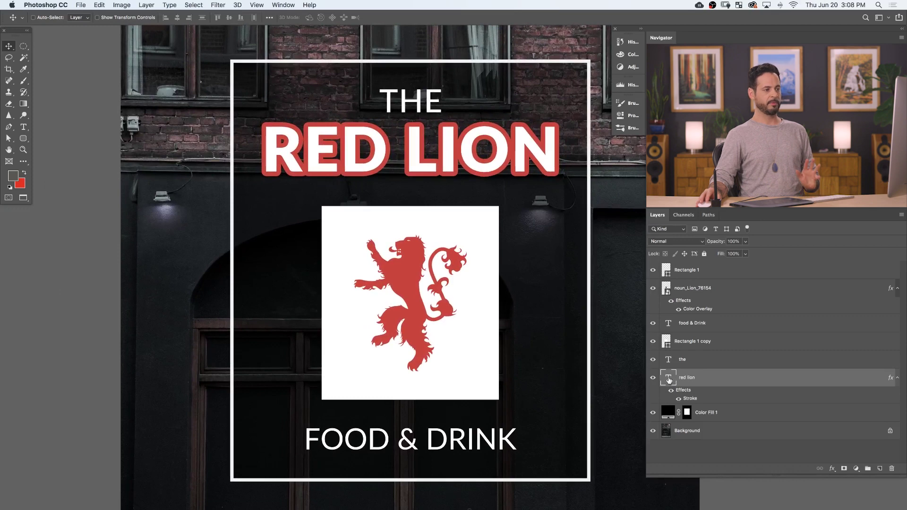
pyautogui.click(284, 4)
# Float the Character panel on its own and collapse the leftover Paragraph settings.
pyautogui.click(301, 110)
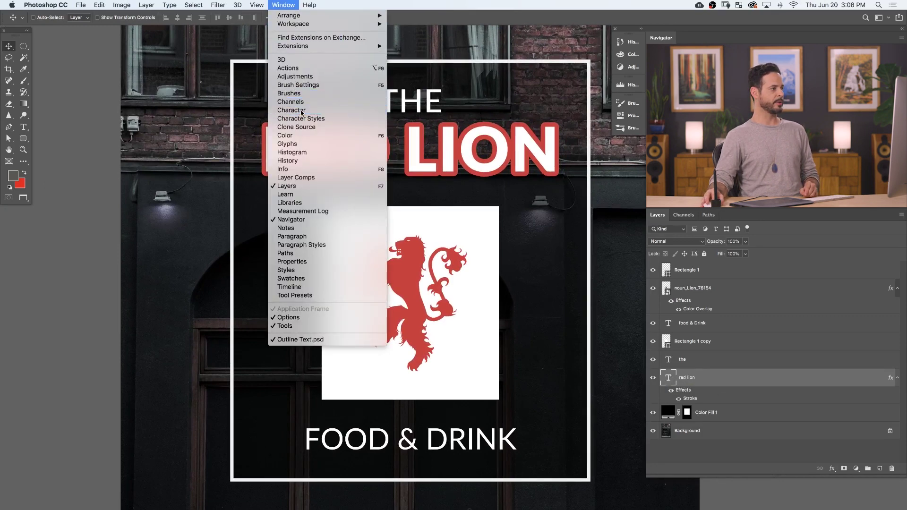
pyautogui.moveTo(538, 149); pyautogui.dragTo(119, 195)
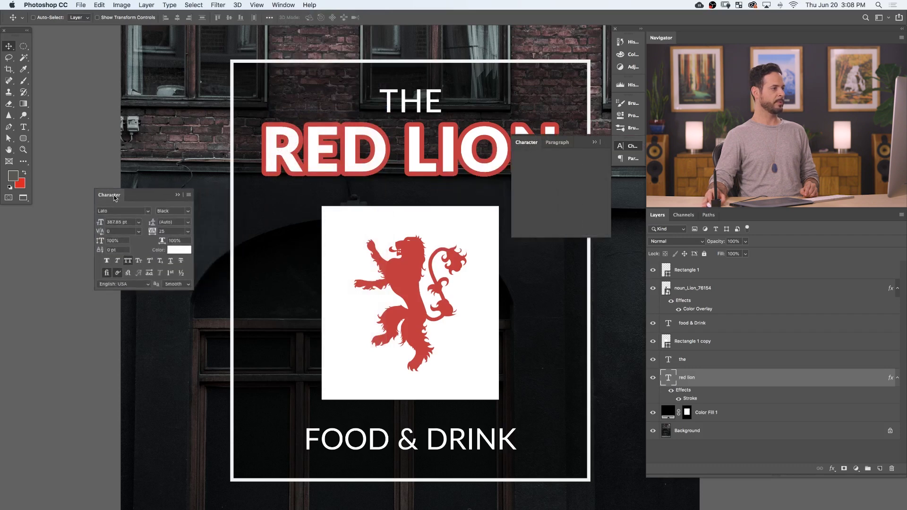
pyautogui.click(526, 181)
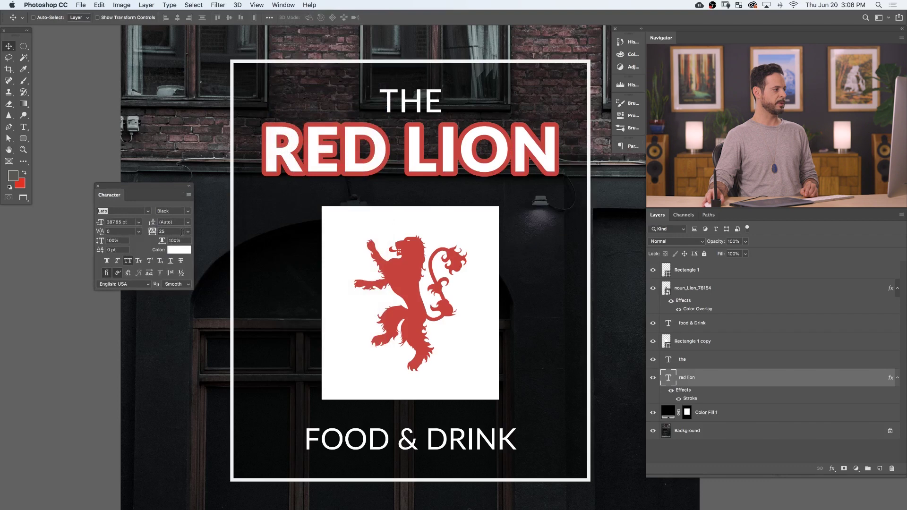
# Try RED LION tracking values 100, 0, 25 and 75, settling on 25.
pyautogui.click(189, 232)
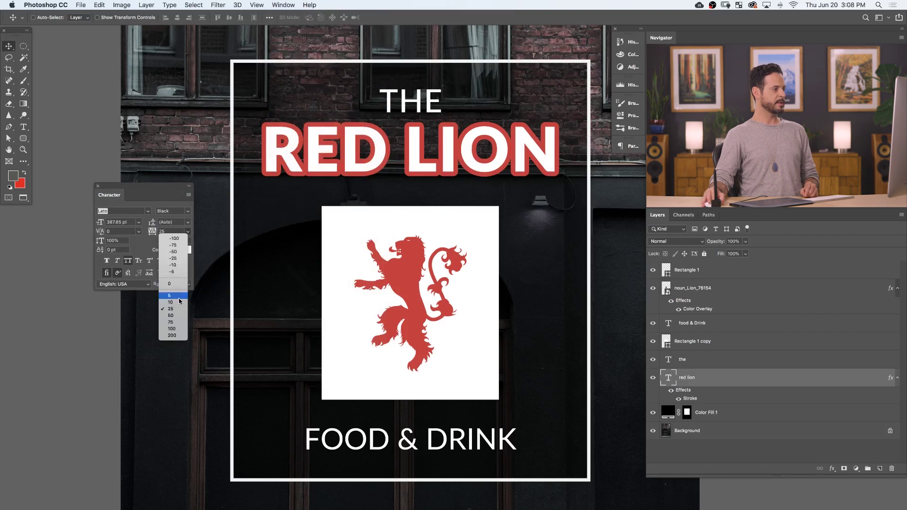
pyautogui.click(180, 329)
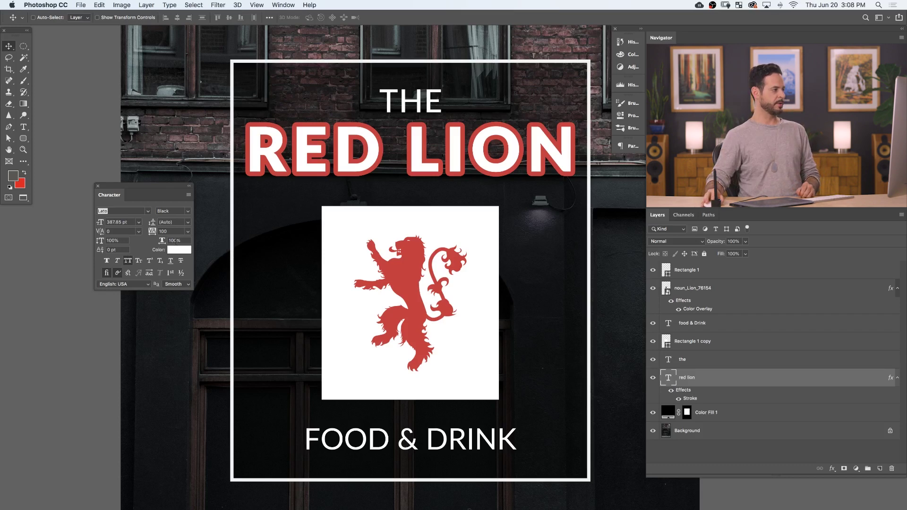
pyautogui.click(188, 232)
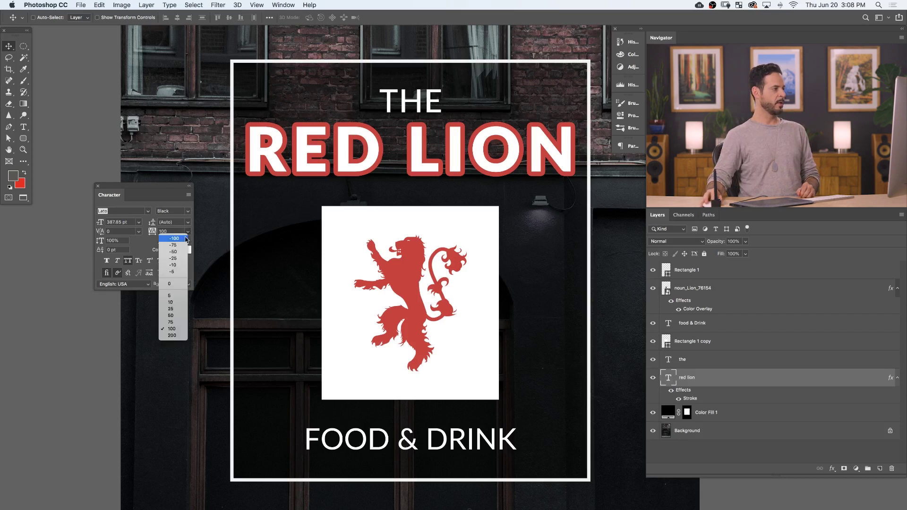
pyautogui.click(170, 284)
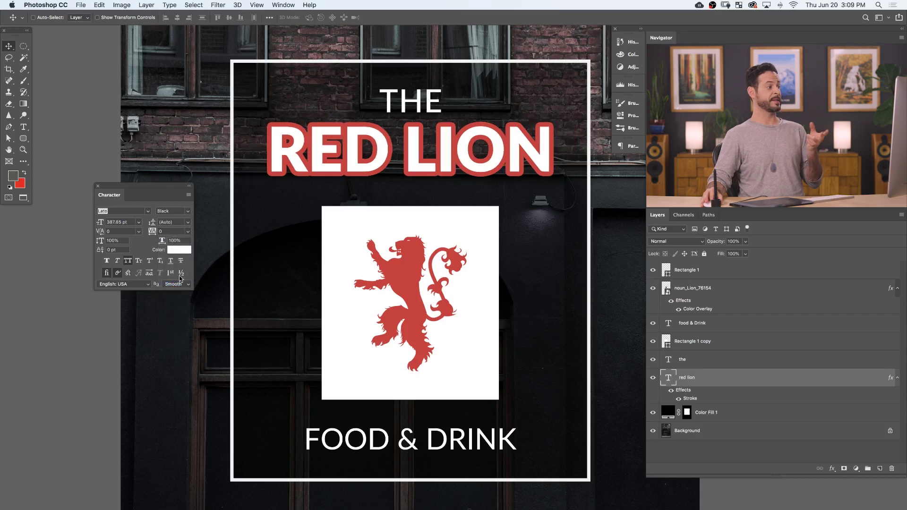
pyautogui.click(188, 232)
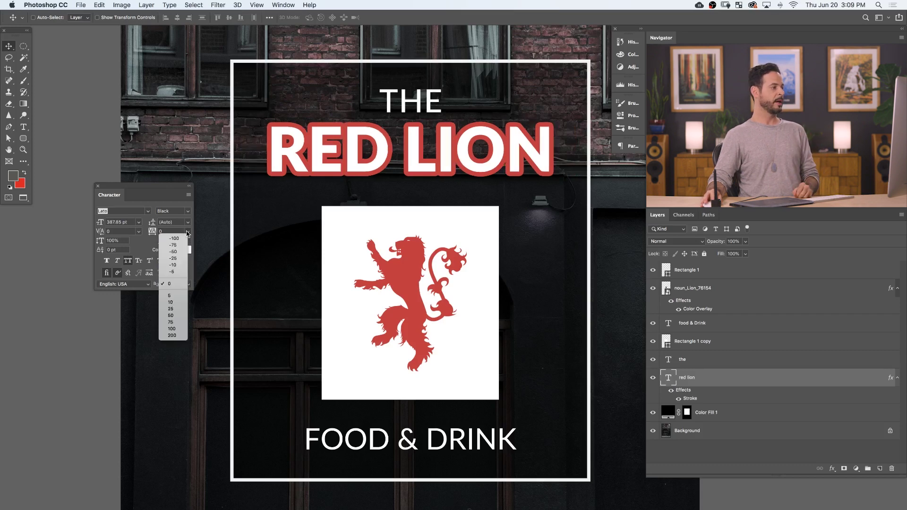
pyautogui.click(171, 309)
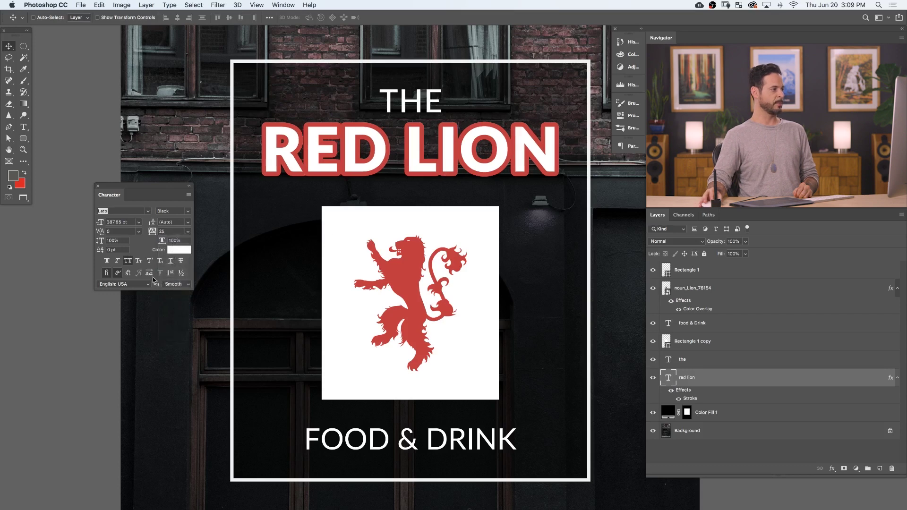
pyautogui.click(188, 231)
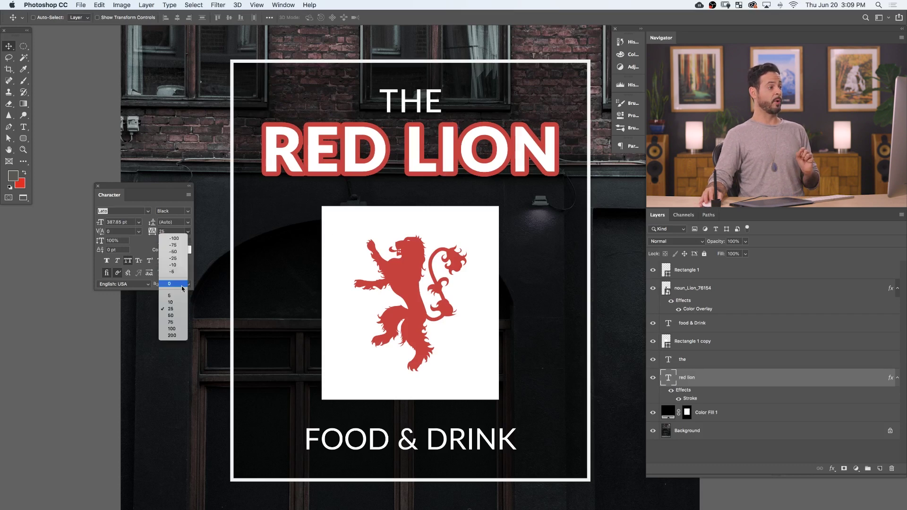
pyautogui.click(182, 322)
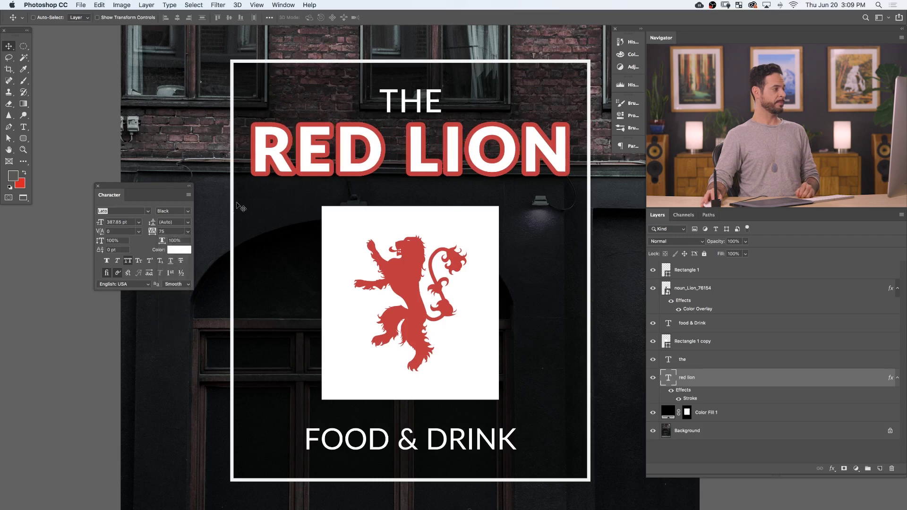
pyautogui.click(188, 232)
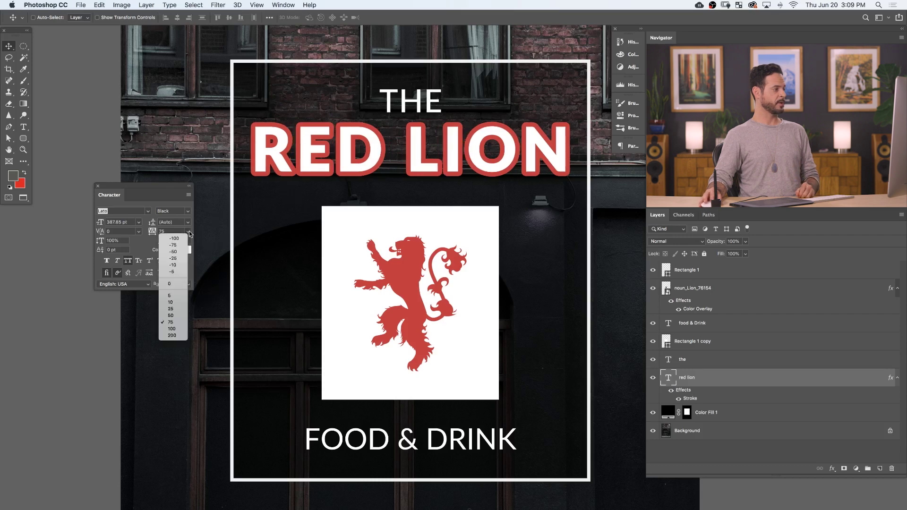
pyautogui.click(172, 309)
pyautogui.moveTo(122, 194); pyautogui.dragTo(59, 236)
# Reduce the RED LION stroke size from 21 px to about 15 px and apply it.
pyautogui.doubleClick(694, 400)
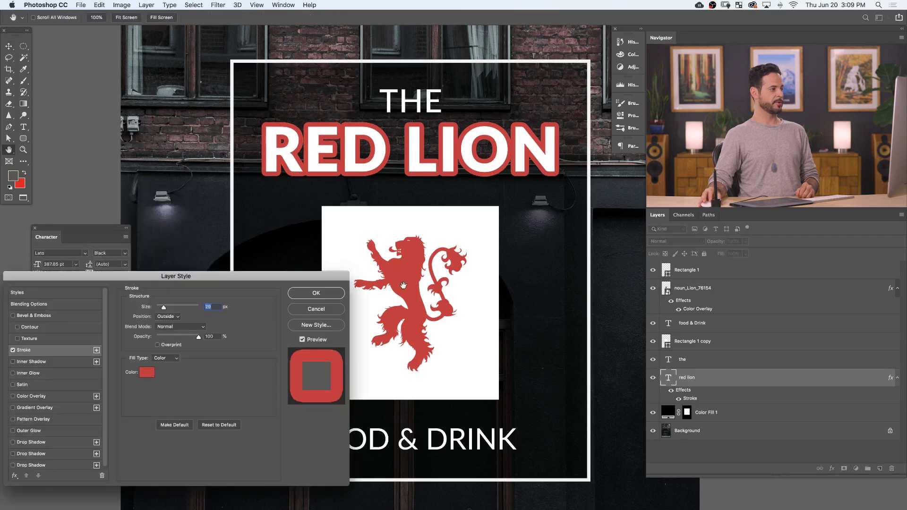
pyautogui.press('Down')
pyautogui.press('Down')
pyautogui.press('Down')
pyautogui.press('Down')
pyautogui.press('Down')
pyautogui.press('Down')
pyautogui.press('Down')
pyautogui.press('Down')
pyautogui.press('Down')
pyautogui.press('Down')
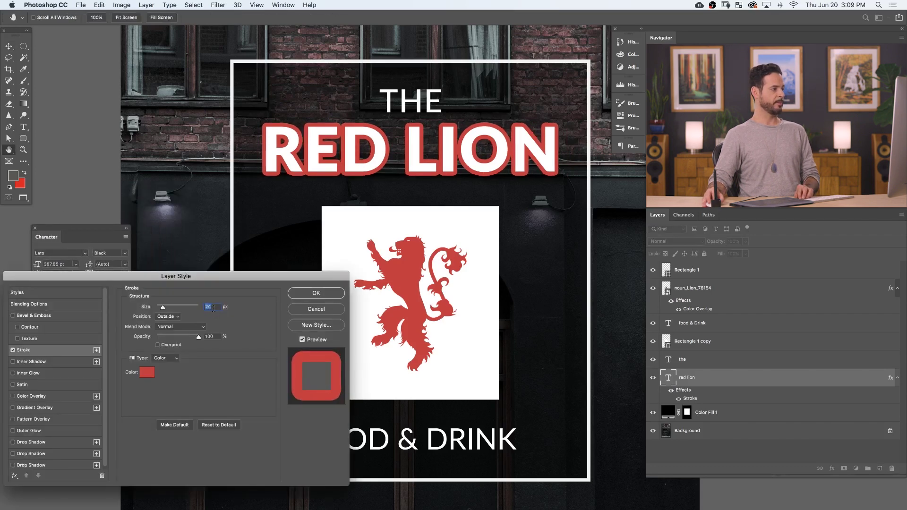
pyautogui.press('Down')
pyautogui.press('Down')
pyautogui.press('Down')
pyautogui.press('Down')
pyautogui.press('Down')
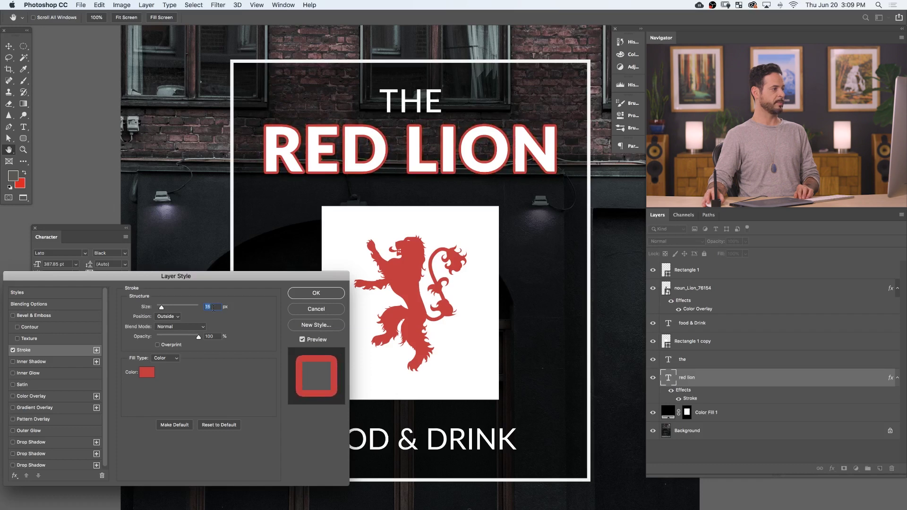
pyautogui.click(329, 299)
pyautogui.press('v')
pyautogui.moveTo(462, 197); pyautogui.dragTo(268, 170)
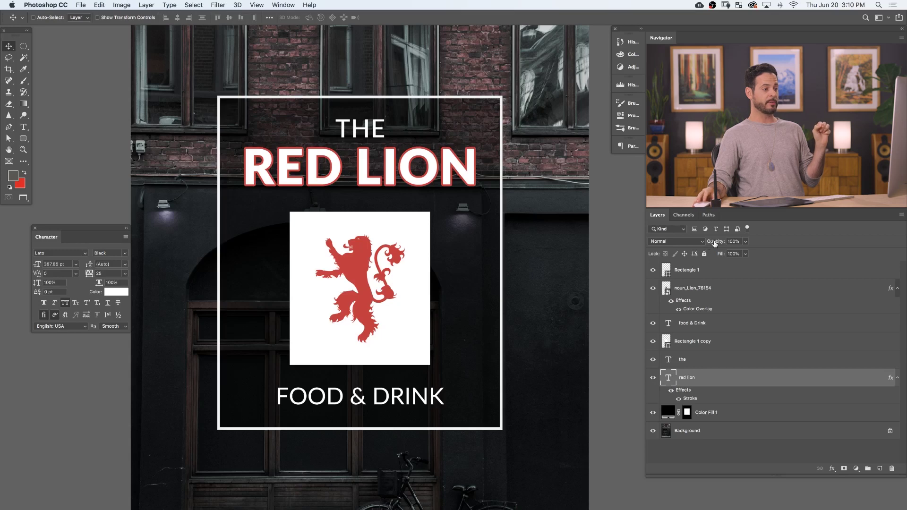
# Keep RED LION at 100% opacity, drop its fill to 0% for hollow letters, and reopen Stroke.
pyautogui.click(653, 379)
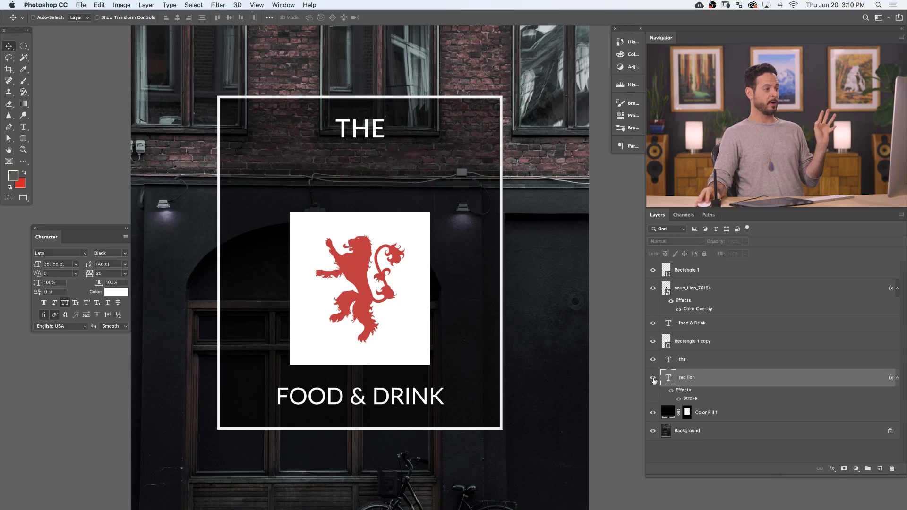
pyautogui.click(653, 378)
pyautogui.click(653, 378)
pyautogui.click(654, 378)
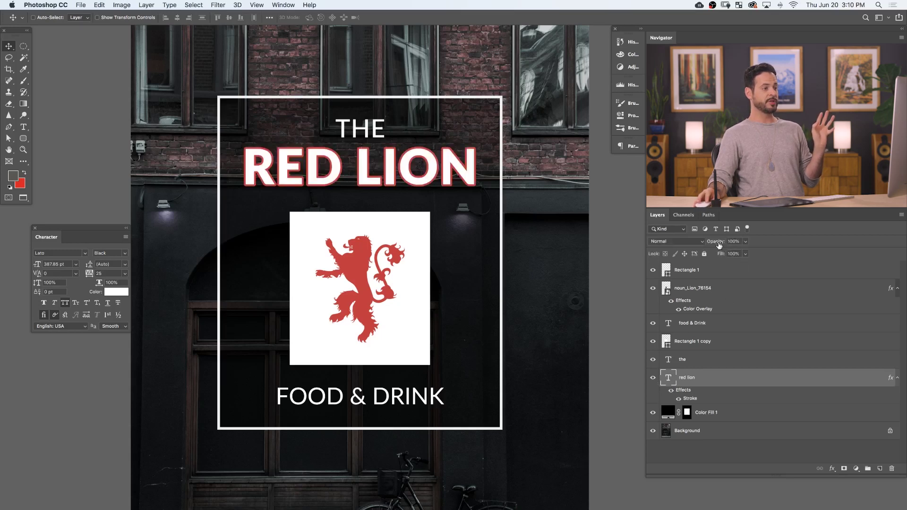
pyautogui.moveTo(717, 243); pyautogui.dragTo(681, 244)
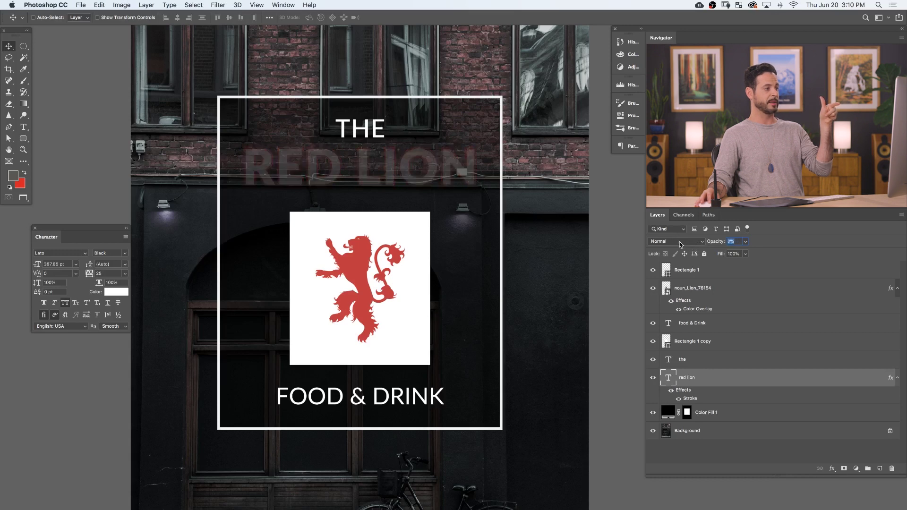
pyautogui.write('100')
pyautogui.press('Return')
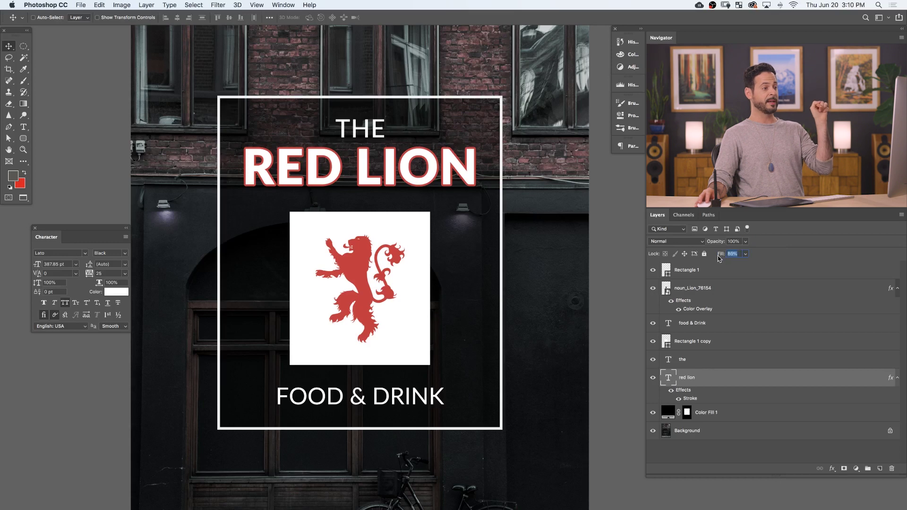
pyautogui.moveTo(720, 258); pyautogui.dragTo(669, 258)
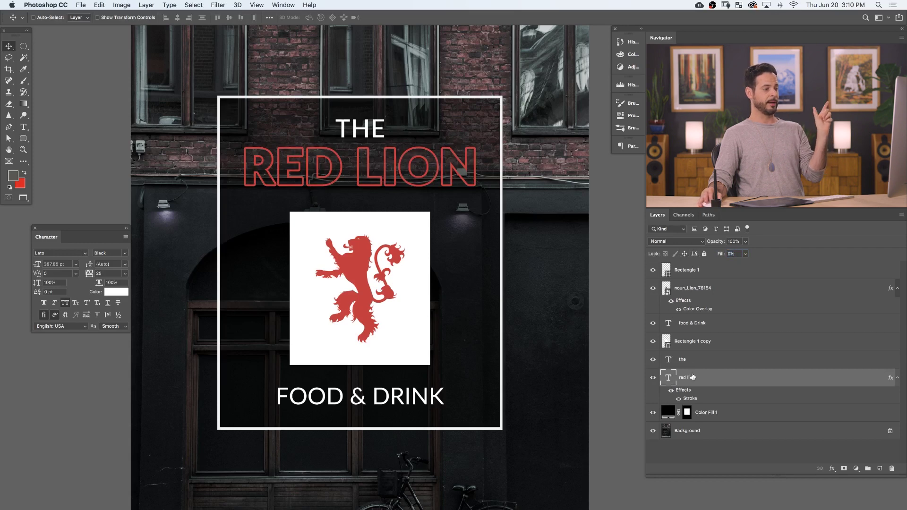
pyautogui.doubleClick(697, 398)
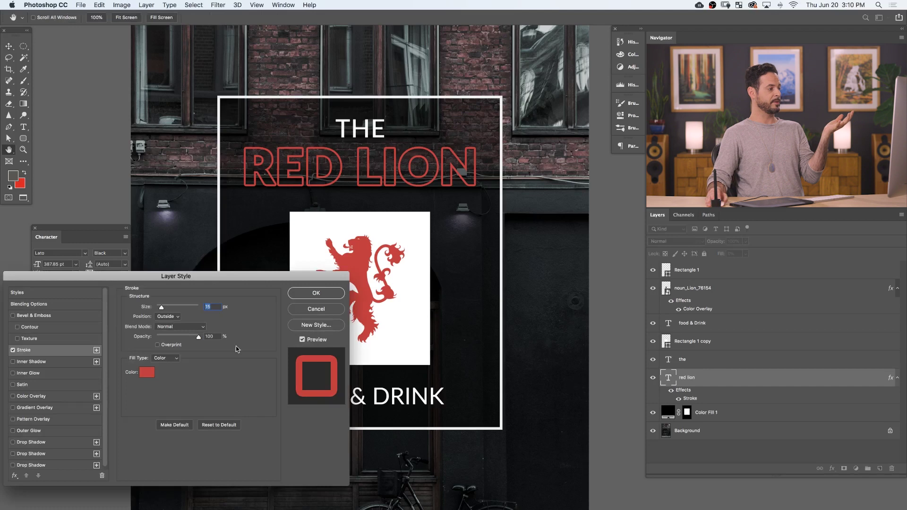
# Change the RED LION stroke colour from red to white sampled from the poster, and apply it.
pyautogui.click(146, 373)
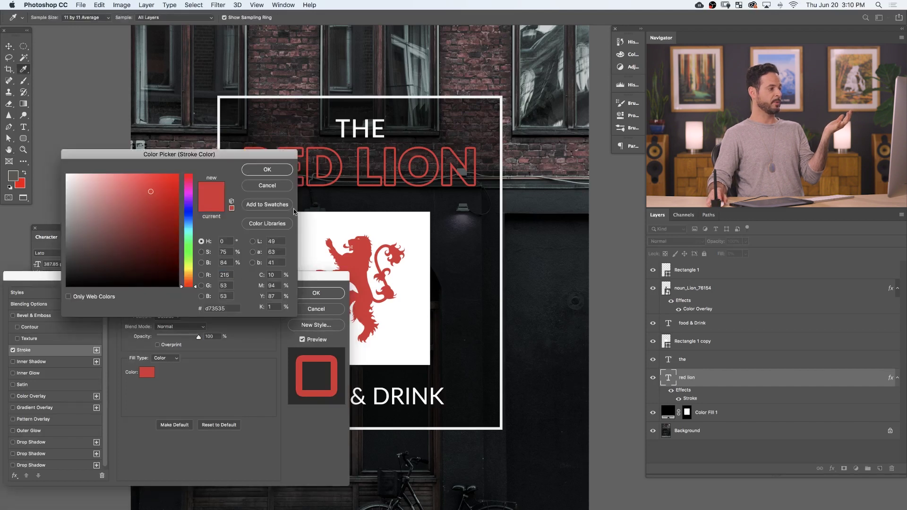
pyautogui.click(326, 218)
pyautogui.click(274, 169)
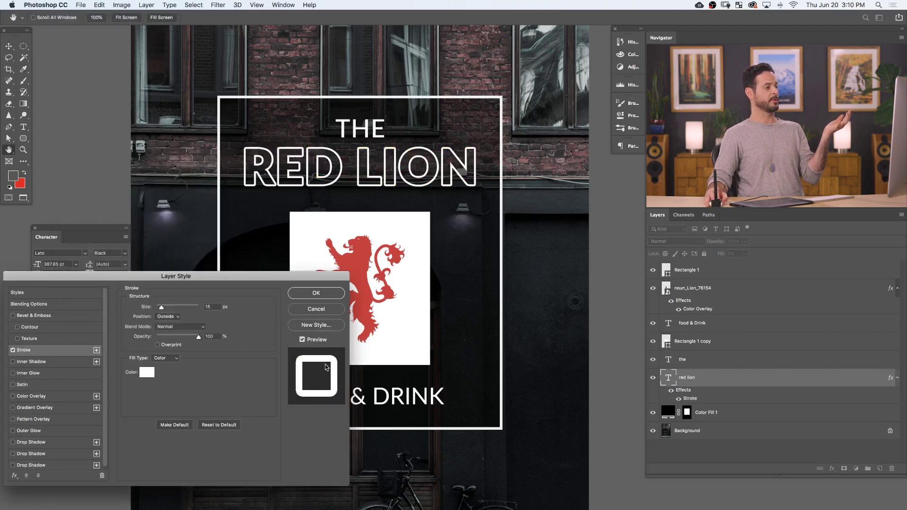
pyautogui.click(324, 292)
pyautogui.moveTo(411, 290); pyautogui.dragTo(386, 293)
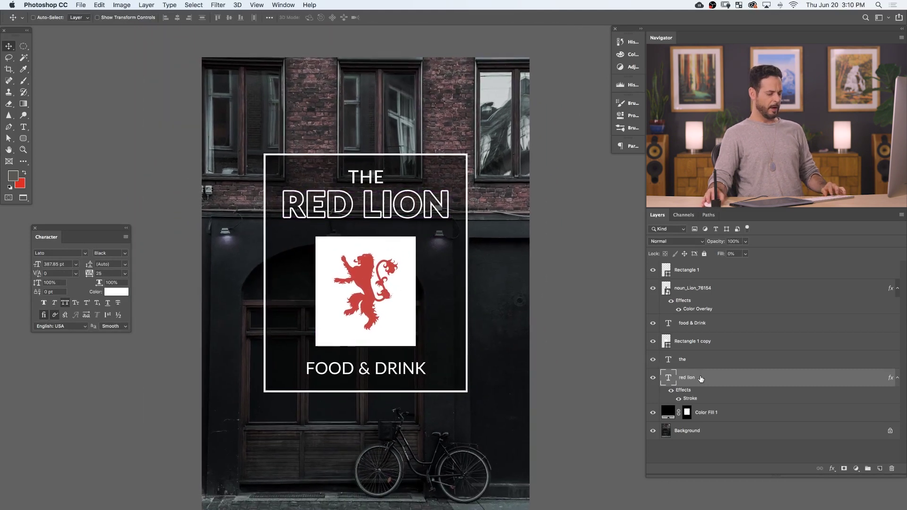
# Duplicate the RED LION layer to the top, then group Rectangle 1 through Color Fill 1 and hide it.
pyautogui.press('super+j')
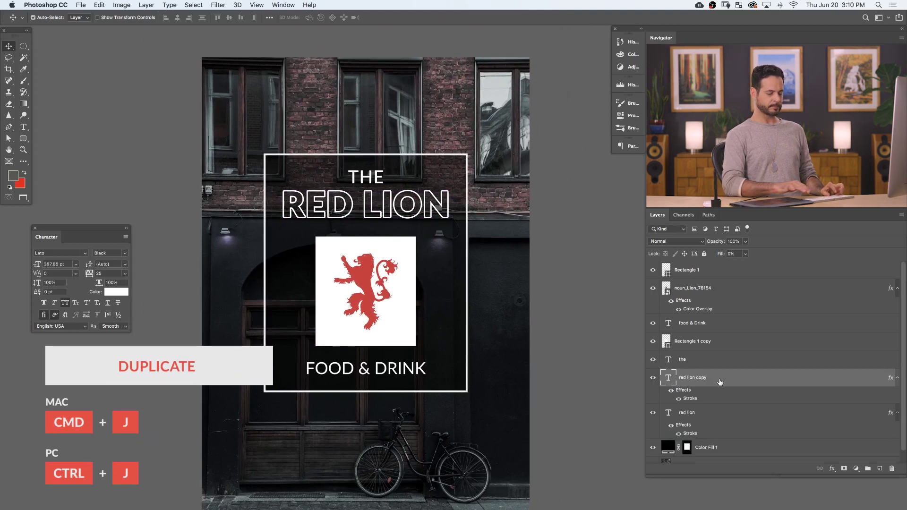
pyautogui.press('super+shift+bracketright')
pyautogui.click(696, 307)
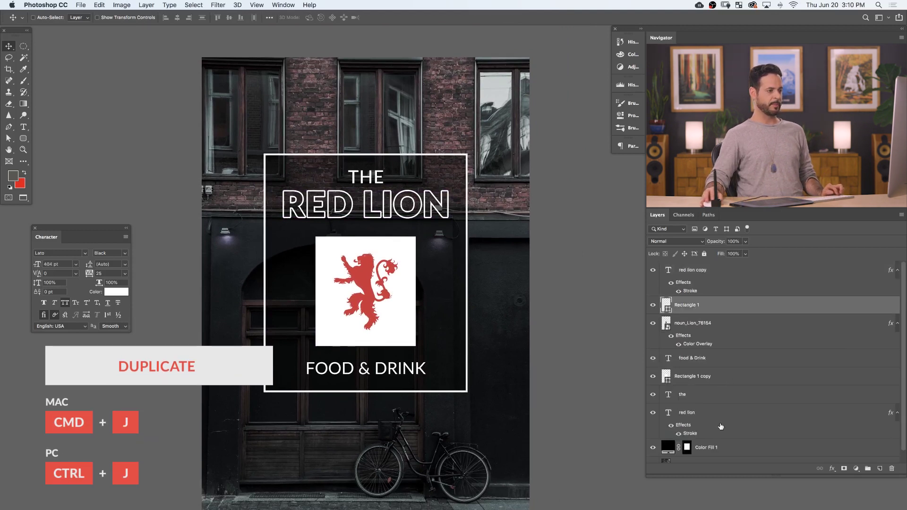
pyautogui.keyDown('shift'); pyautogui.click(722, 448); pyautogui.keyUp('shift')
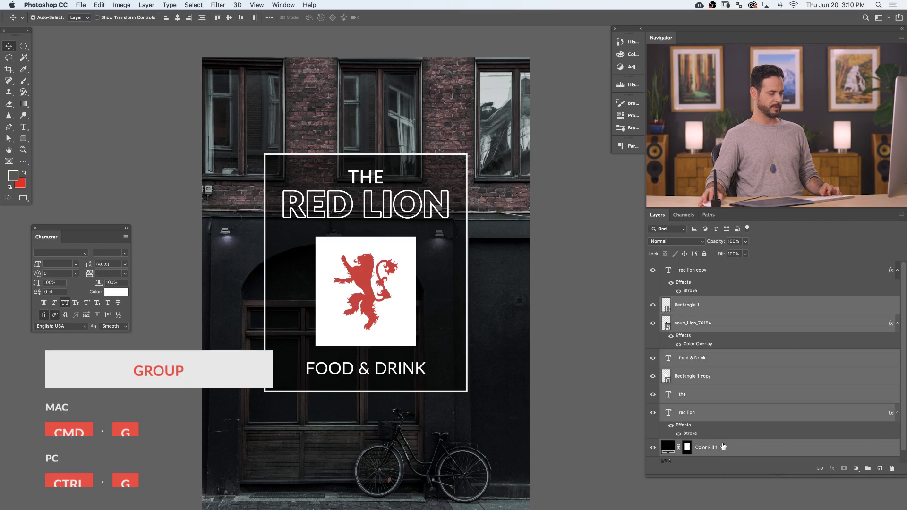
pyautogui.press('super+g')
pyautogui.click(654, 301)
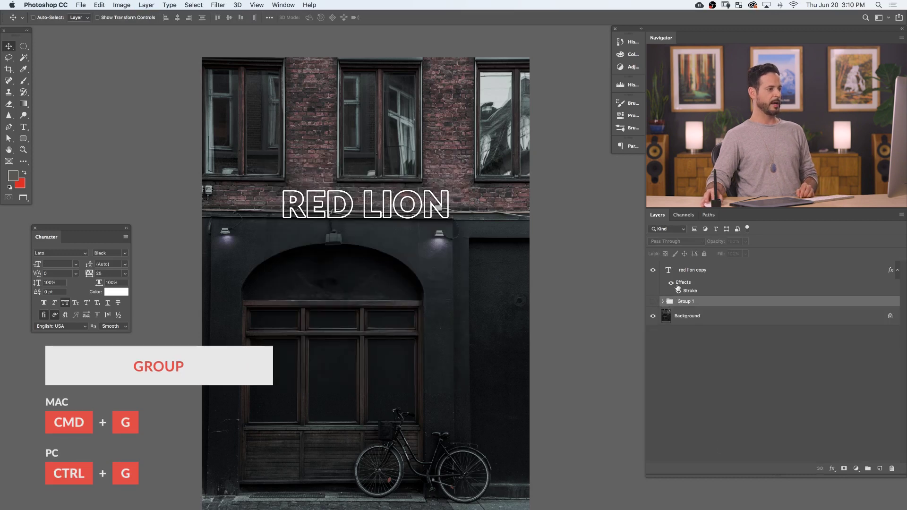
# Enlarge the RED LION copy to 687.33 pt and move it down over the doorway.
pyautogui.click(693, 270)
pyautogui.press('super+t')
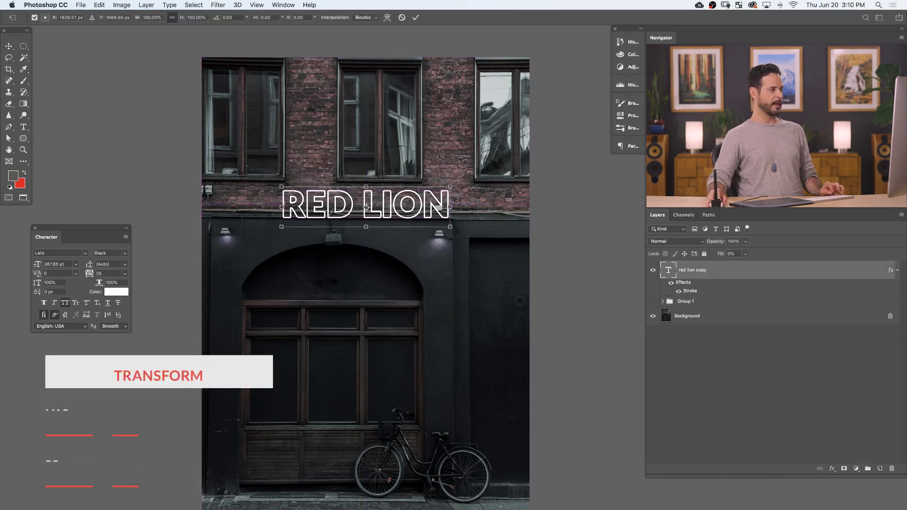
pyautogui.moveTo(457, 199); pyautogui.dragTo(518, 176)
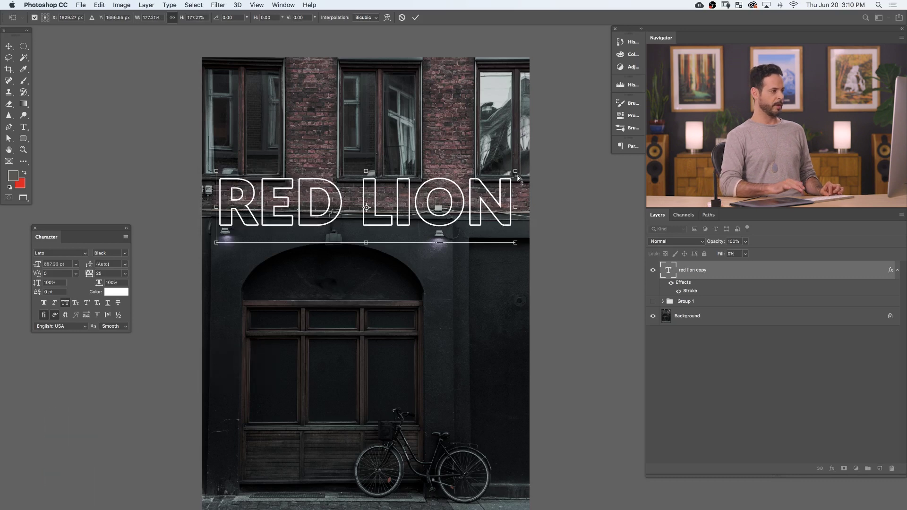
pyautogui.press('Return')
pyautogui.moveTo(429, 223); pyautogui.dragTo(462, 233)
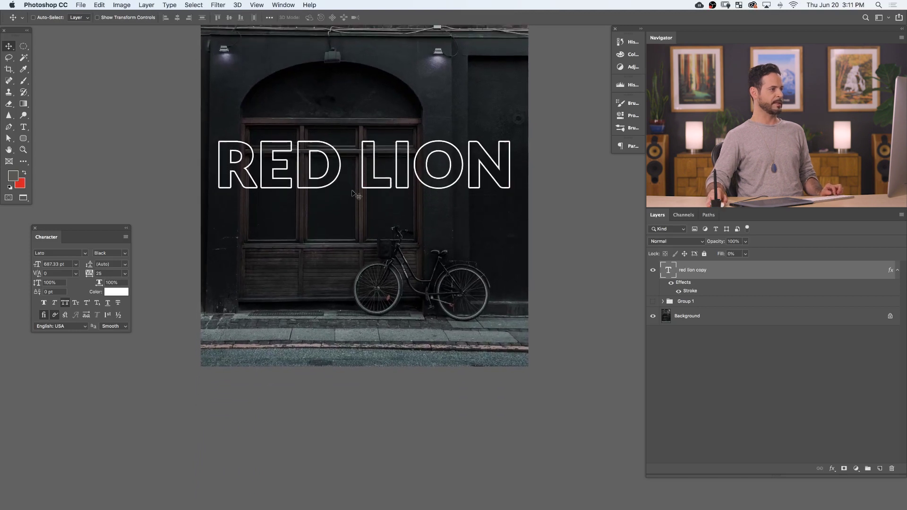
# Thicken the RED LION copy's white stroke to 24 px.
pyautogui.doubleClick(705, 291)
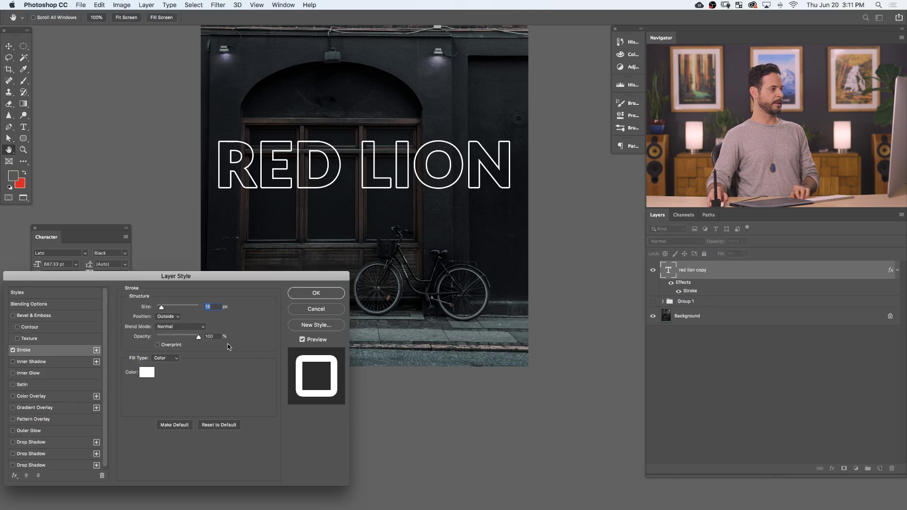
pyautogui.press('Up')
pyautogui.press('Up')
pyautogui.press('Up')
pyautogui.press('Up')
pyautogui.press('Up')
pyautogui.press('Up')
pyautogui.press('Up')
pyautogui.press('Up')
pyautogui.press('Up')
pyautogui.press('Up')
pyautogui.press('Up')
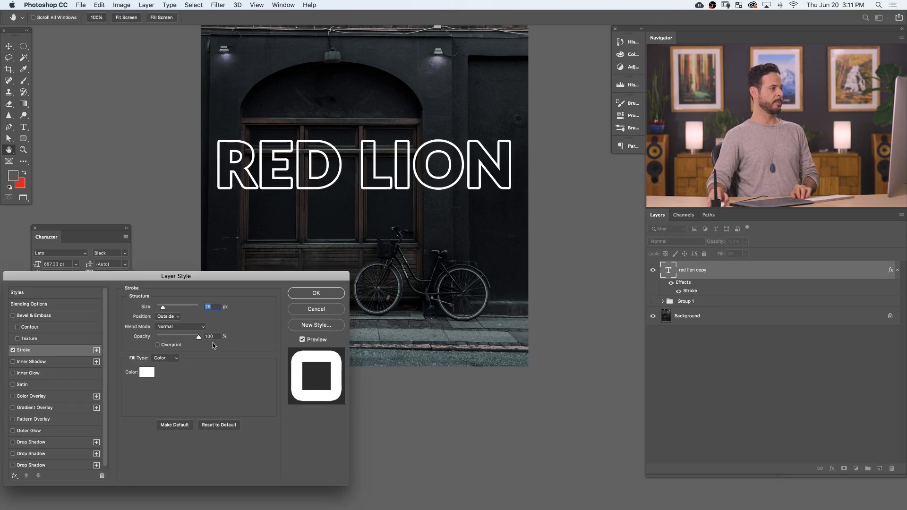
pyautogui.press('Down')
pyautogui.press('Down')
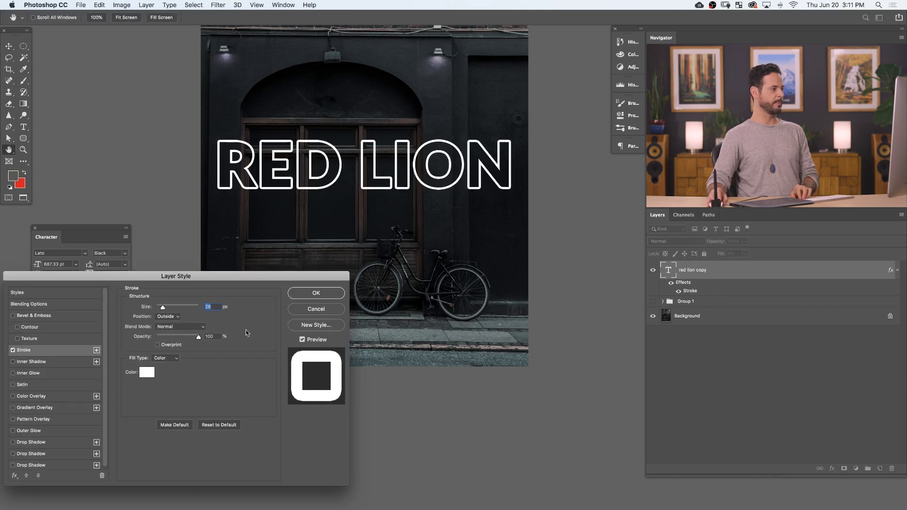
pyautogui.press('Return')
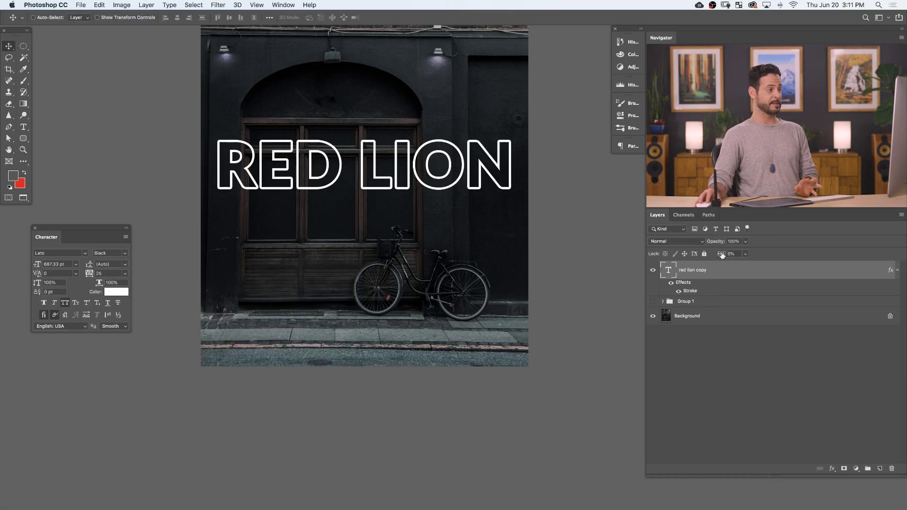
# Set the copy's Fill to about 11%, then hide the copy.
pyautogui.moveTo(725, 255)
pyautogui.mouseDown()
pyautogui.moveTo(780, 253)
pyautogui.moveTo(688, 257)
pyautogui.mouseUp()
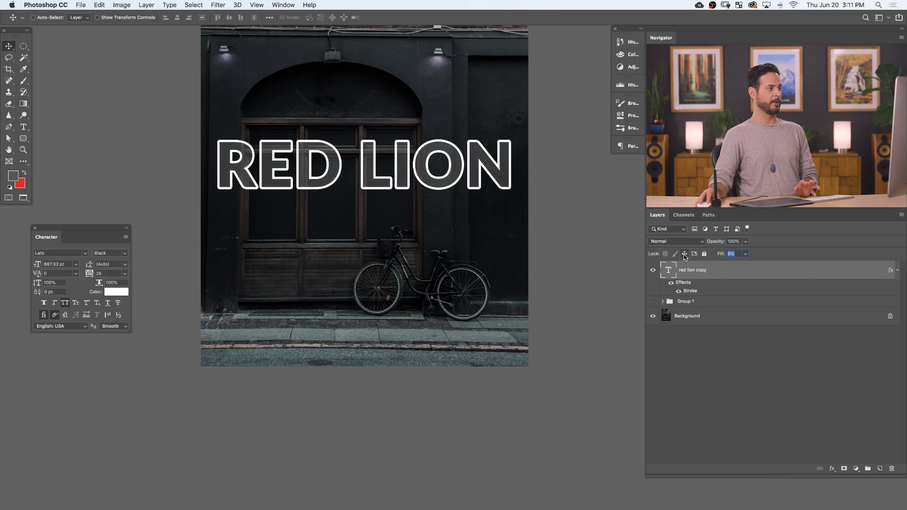
pyautogui.moveTo(686, 257); pyautogui.dragTo(688, 257)
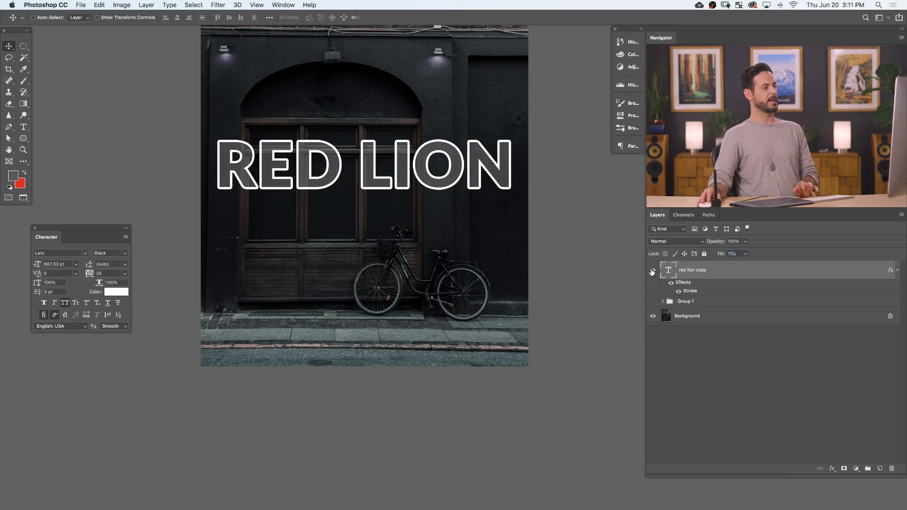
pyautogui.click(653, 270)
# Show Group 1 again and give the lion layer a thin red Stroke through Blending Options.
pyautogui.click(653, 302)
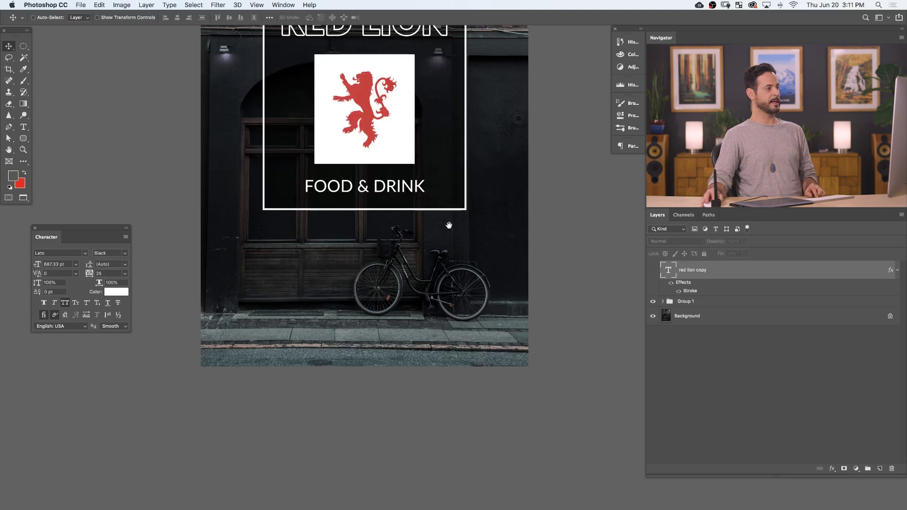
pyautogui.moveTo(449, 227); pyautogui.dragTo(447, 372)
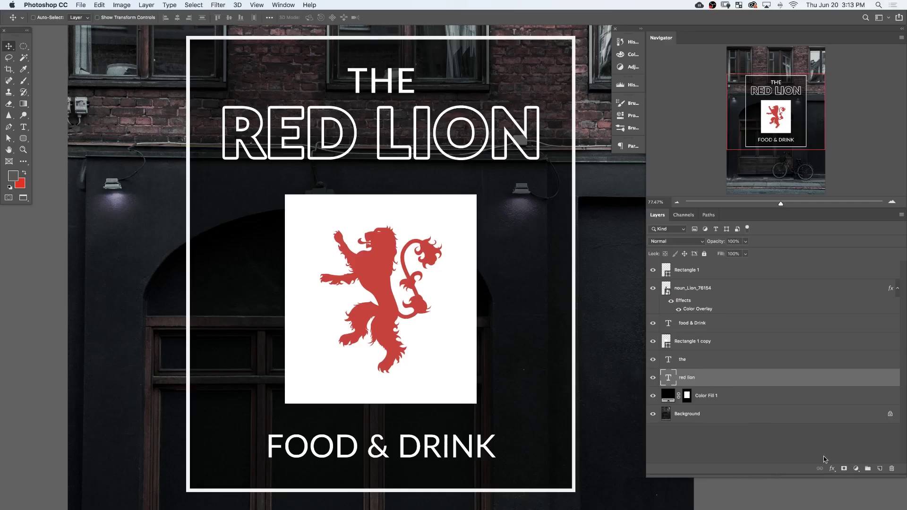
pyautogui.click(833, 470)
pyautogui.click(840, 478)
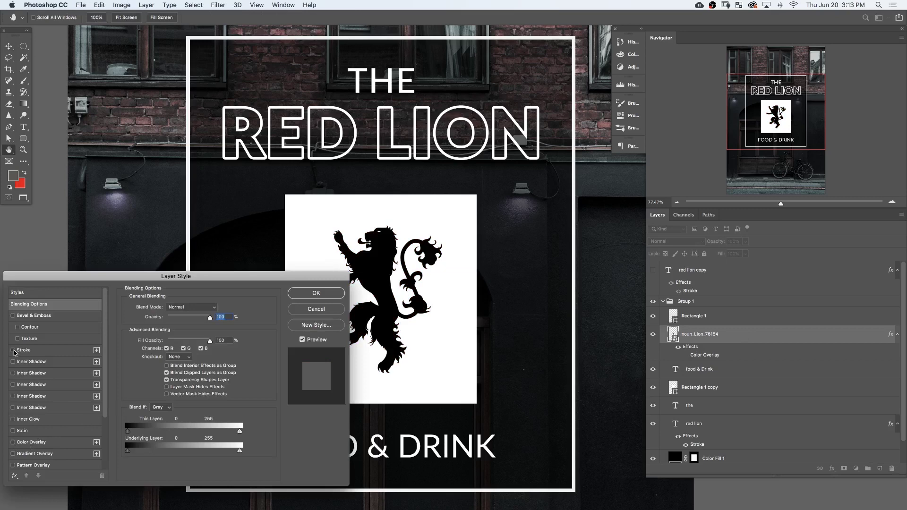
pyautogui.click(13, 351)
pyautogui.click(47, 355)
pyautogui.click(146, 373)
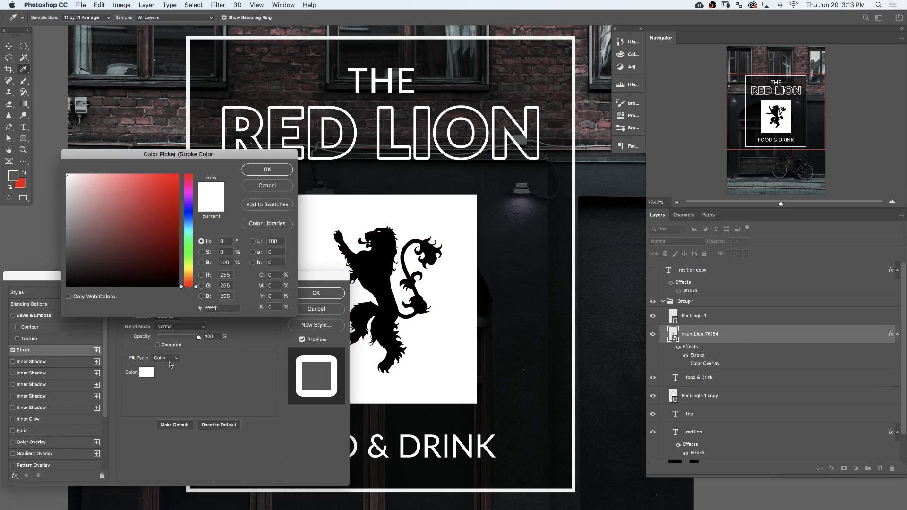
pyautogui.click(161, 208)
pyautogui.click(257, 171)
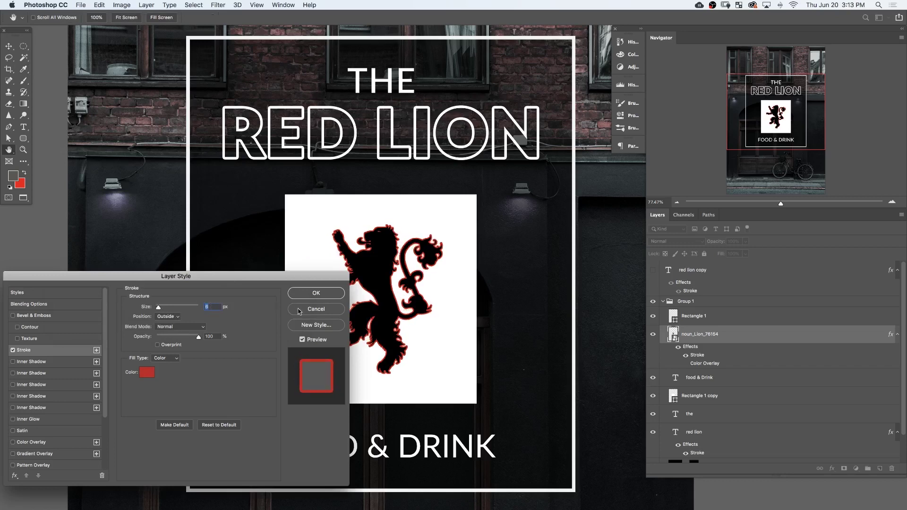
pyautogui.click(316, 293)
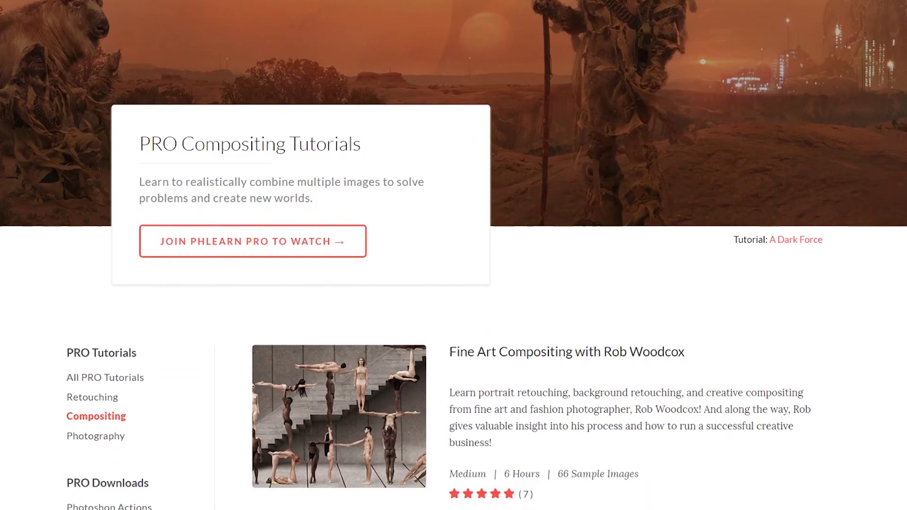
# Scroll down the PRO Compositing Tutorials page to the hair cut-out and beginner compositing courses.
pyautogui.scroll(-11, 454, 255)
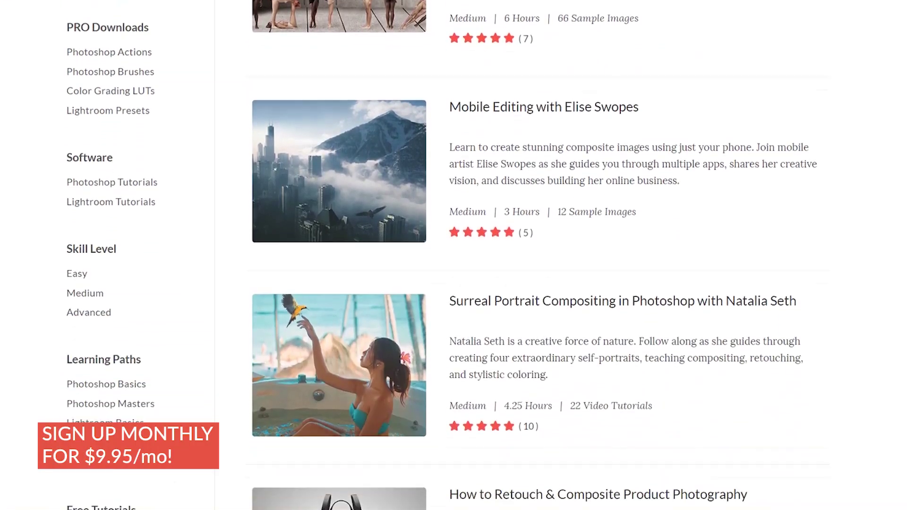
pyautogui.scroll(-14, 454, 255)
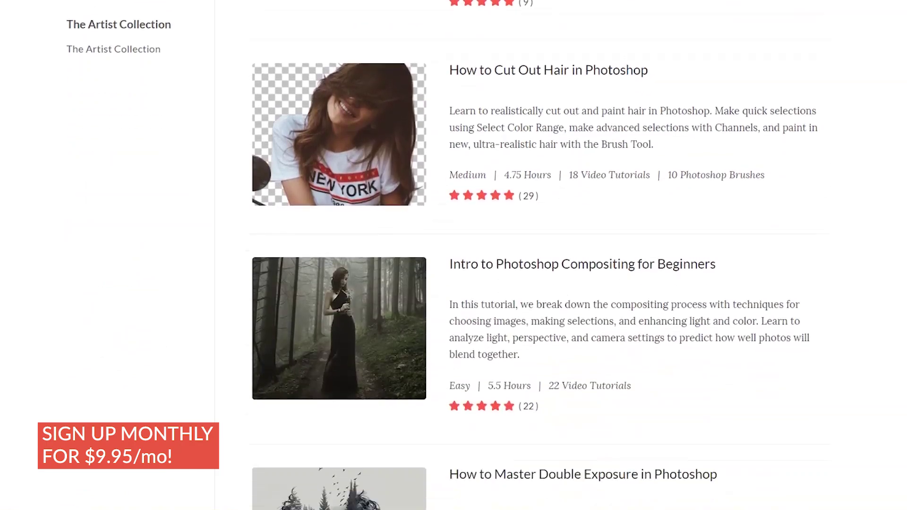
pyautogui.scroll(-14, 453, 255)
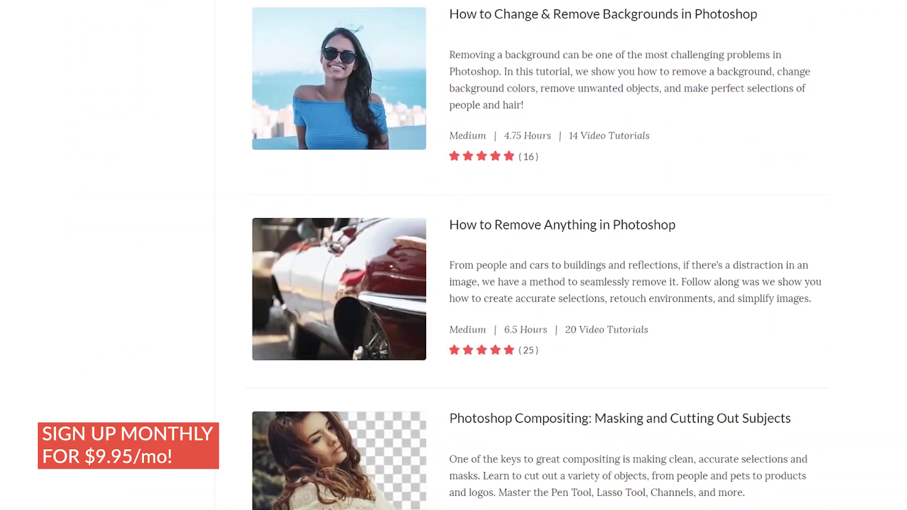